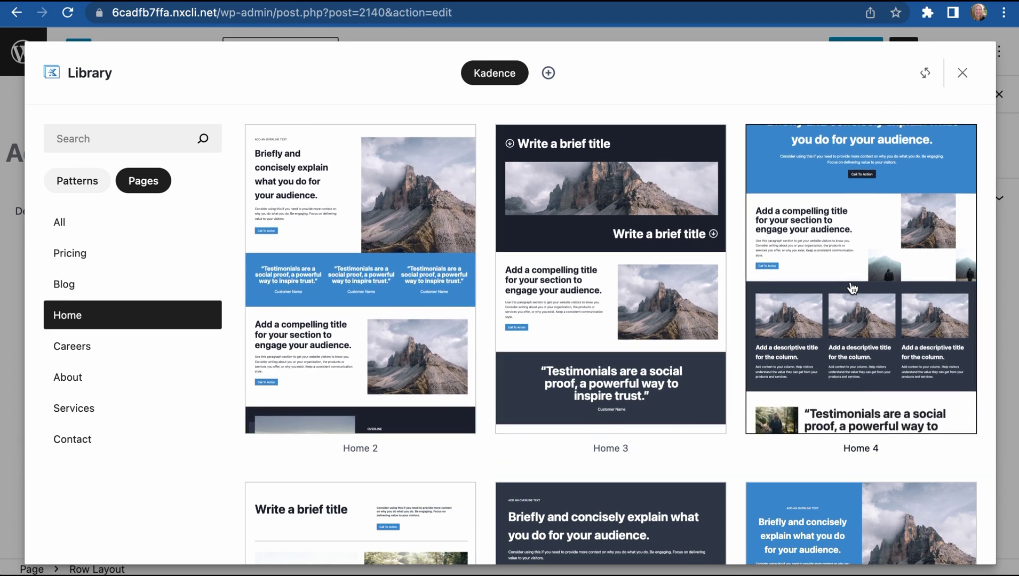
Step: In the Kadence Design Library, switch to Patterns, return to Pages, and insert the Home 4 layout
{"action": "left_click", "coordinate": [72, 184]}
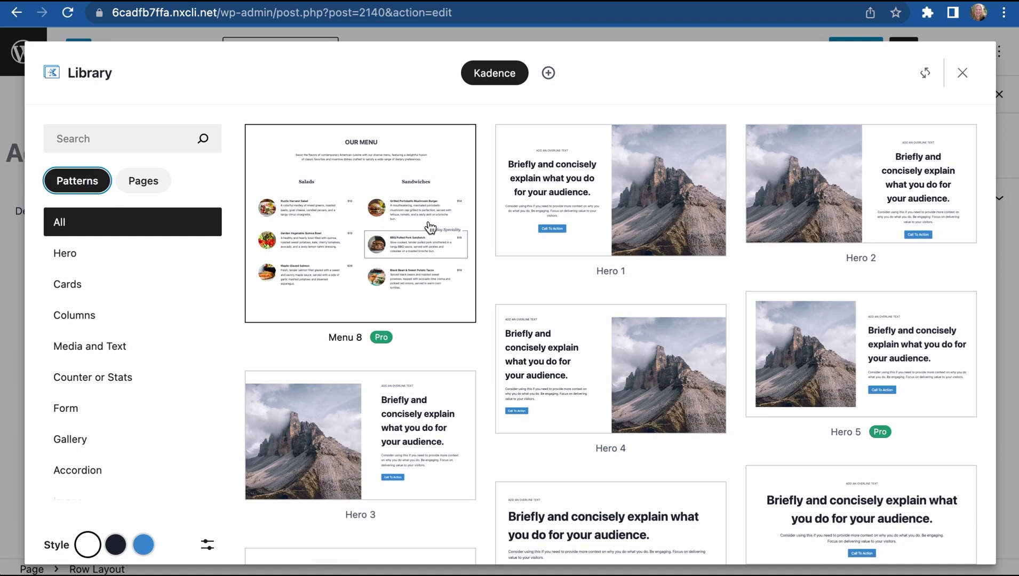
{"action": "left_click", "coordinate": [130, 181]}
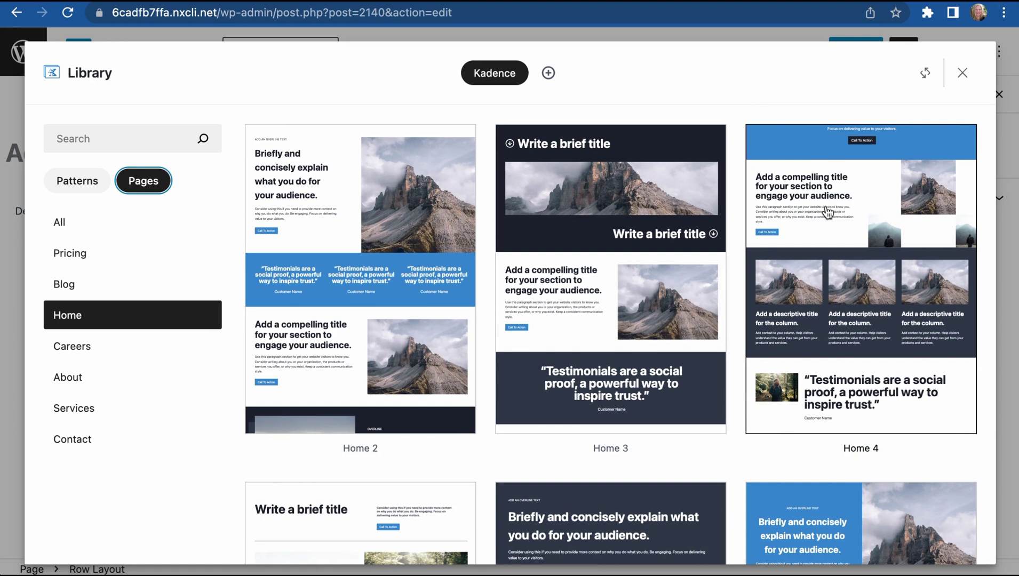
{"action": "left_click", "coordinate": [819, 312]}
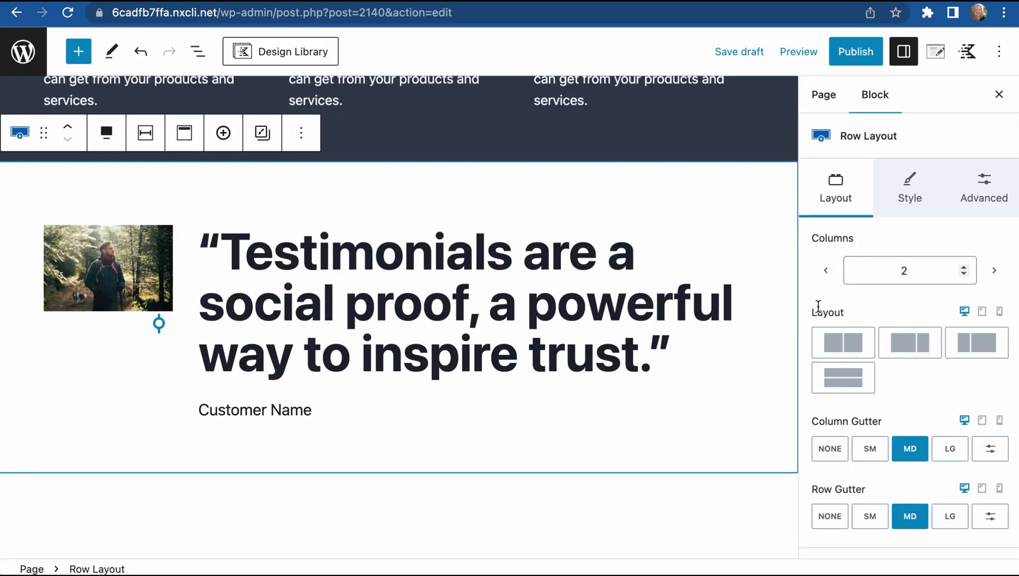
Step: Select the hero's Call To Action button and expand its Advanced > Animate on Scroll settings
{"action": "scroll", "coordinate": [414, 373], "scroll_direction": "up", "scroll_amount": 15}
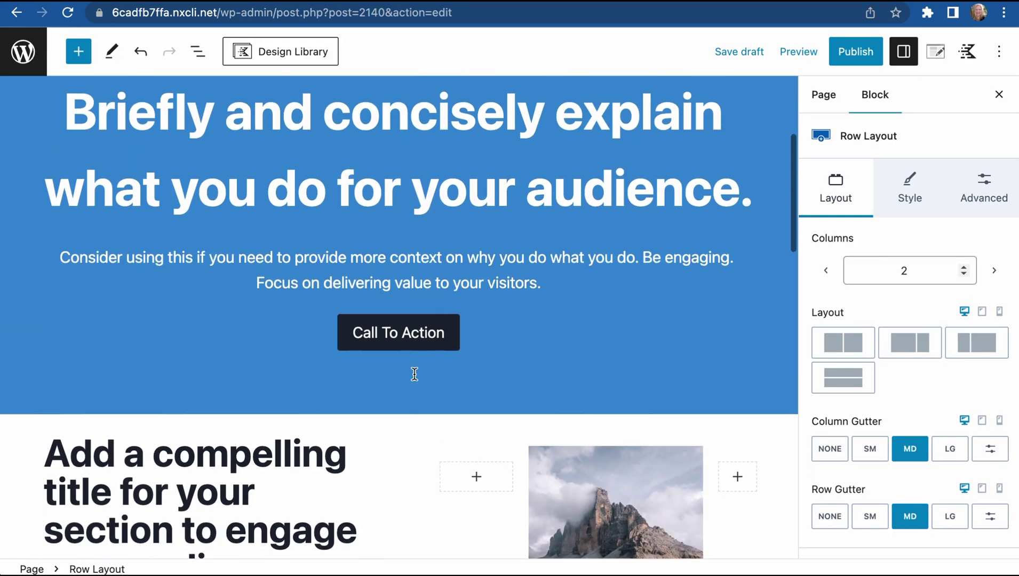
{"action": "scroll", "coordinate": [414, 373], "scroll_direction": "up", "scroll_amount": 4}
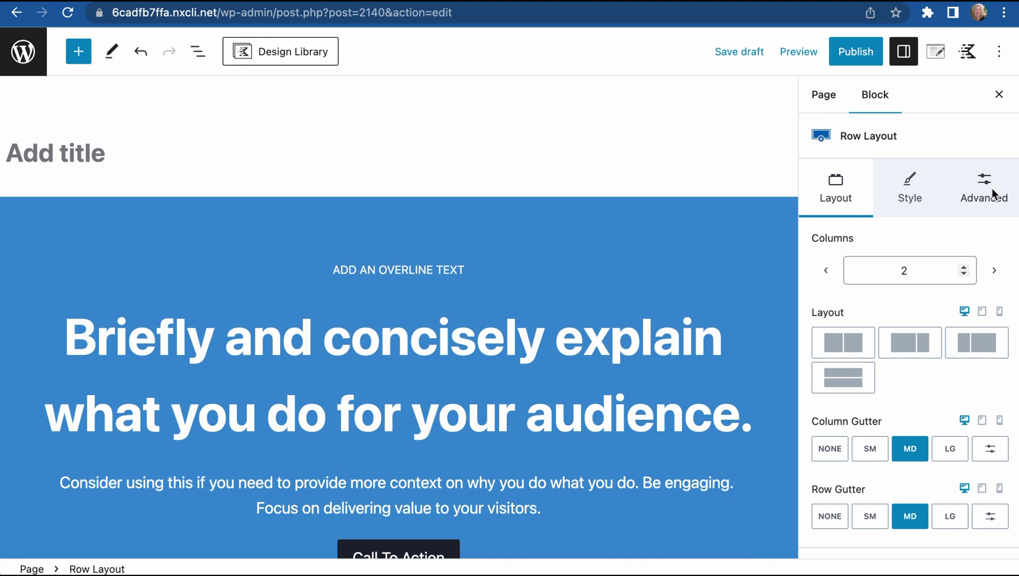
{"action": "scroll", "coordinate": [345, 389], "scroll_direction": "down", "scroll_amount": 2}
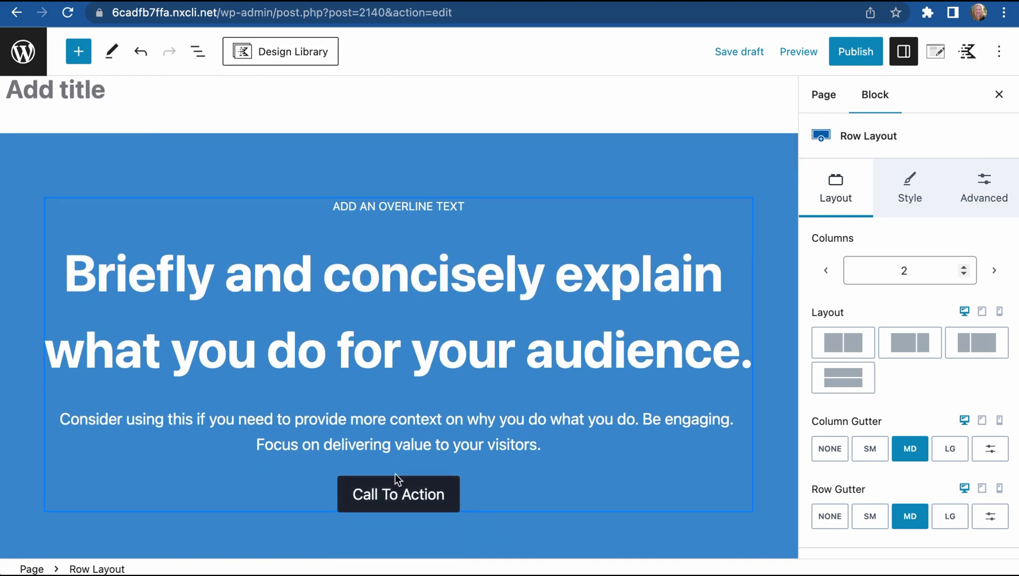
{"action": "left_click", "coordinate": [398, 490]}
{"action": "left_click", "coordinate": [991, 187]}
{"action": "scroll", "coordinate": [939, 280], "scroll_direction": "down", "scroll_amount": 2}
{"action": "left_click", "coordinate": [876, 469]}
{"action": "scroll", "coordinate": [889, 426], "scroll_direction": "down", "scroll_amount": 2}
{"action": "scroll", "coordinate": [891, 426], "scroll_direction": "up", "scroll_amount": 1}
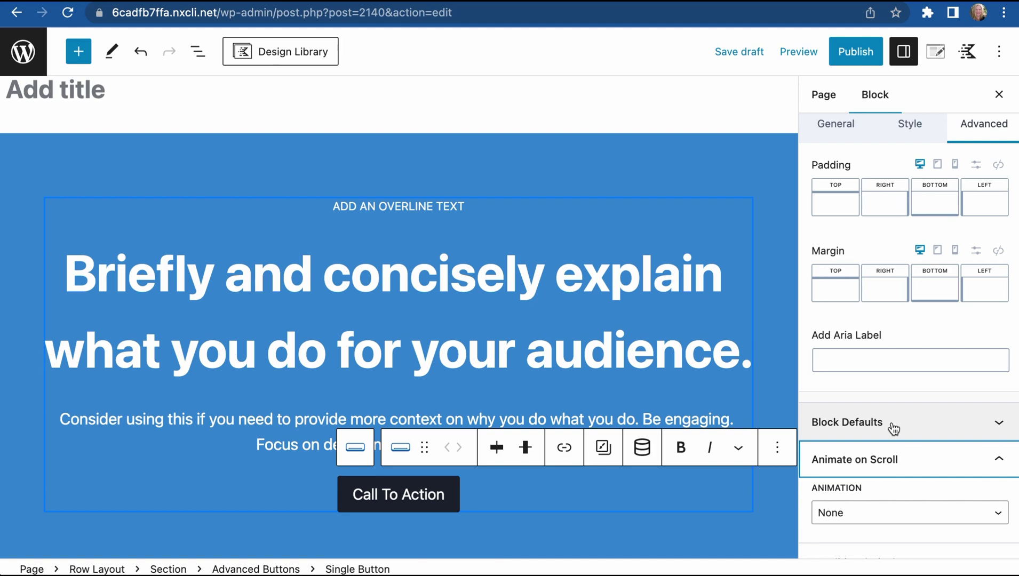
{"action": "scroll", "coordinate": [641, 378], "scroll_direction": "down", "scroll_amount": 6}
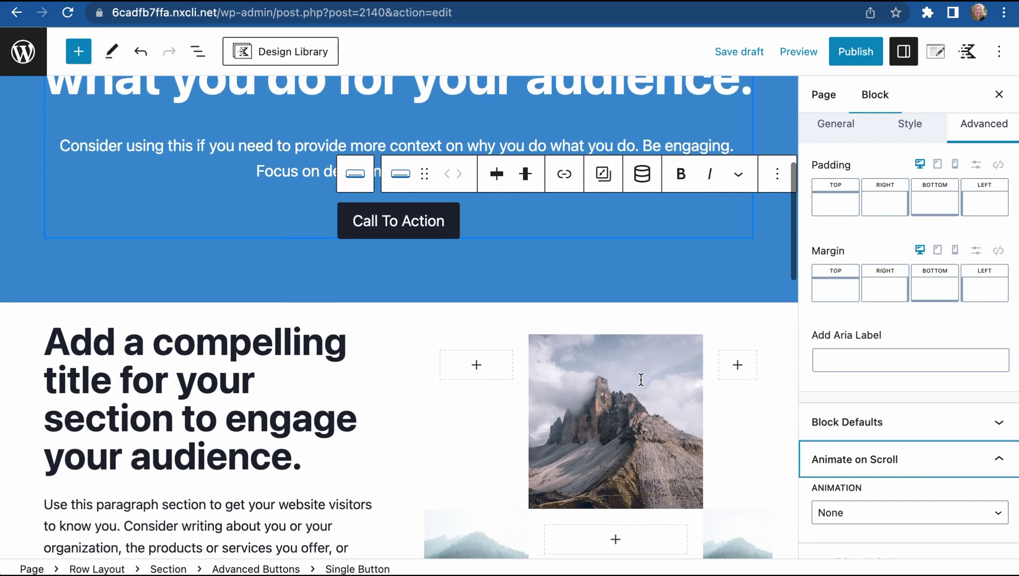
{"action": "scroll", "coordinate": [641, 383], "scroll_direction": "down", "scroll_amount": 13}
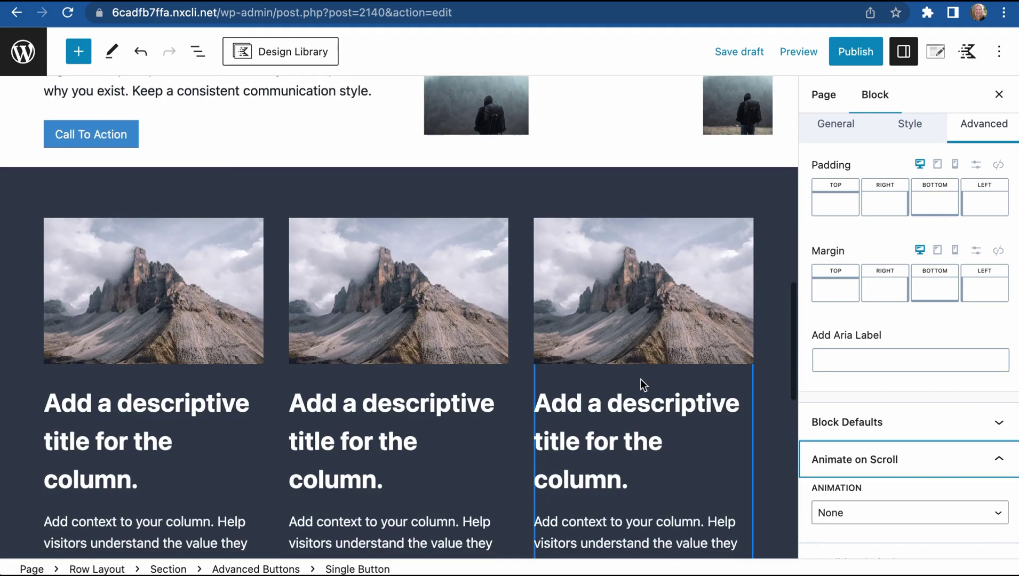
{"action": "scroll", "coordinate": [641, 380], "scroll_direction": "down", "scroll_amount": 6}
{"action": "scroll", "coordinate": [641, 380], "scroll_direction": "up", "scroll_amount": 10}
{"action": "scroll", "coordinate": [640, 380], "scroll_direction": "up", "scroll_amount": 11}
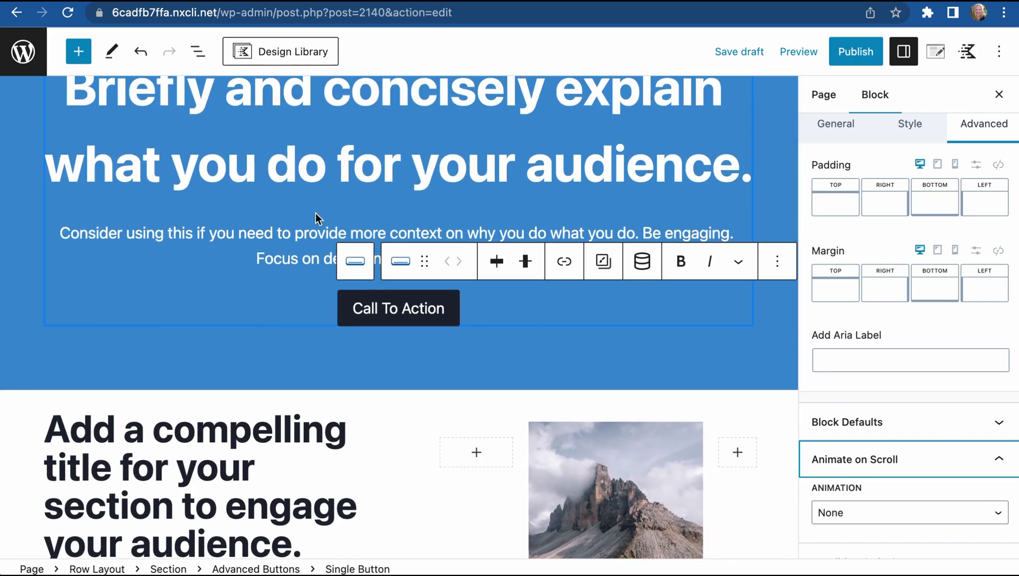
{"action": "scroll", "coordinate": [315, 212], "scroll_direction": "up", "scroll_amount": 4}
{"action": "scroll", "coordinate": [316, 213], "scroll_direction": "up", "scroll_amount": 1}
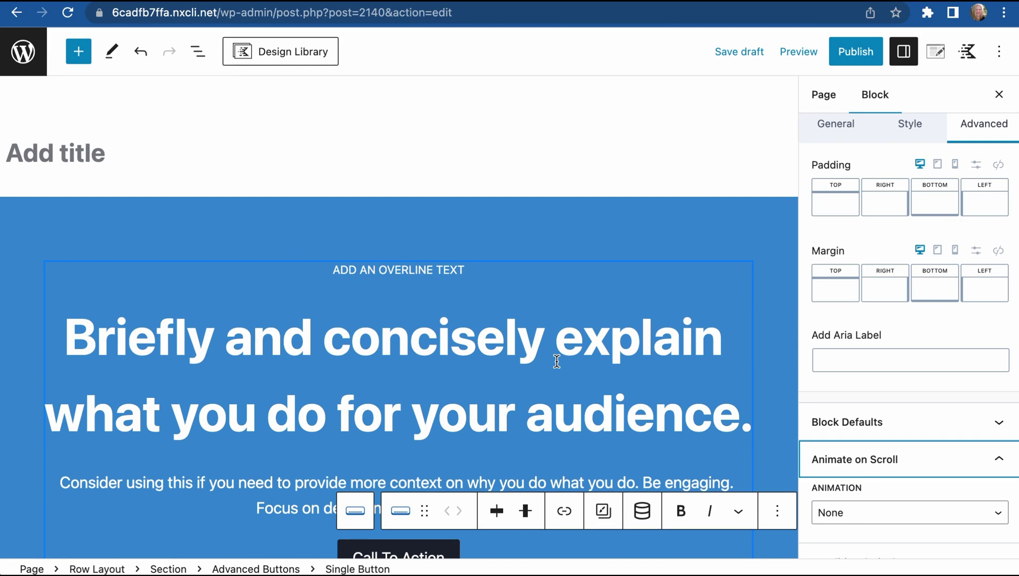
{"action": "scroll", "coordinate": [556, 362], "scroll_direction": "down", "scroll_amount": 2}
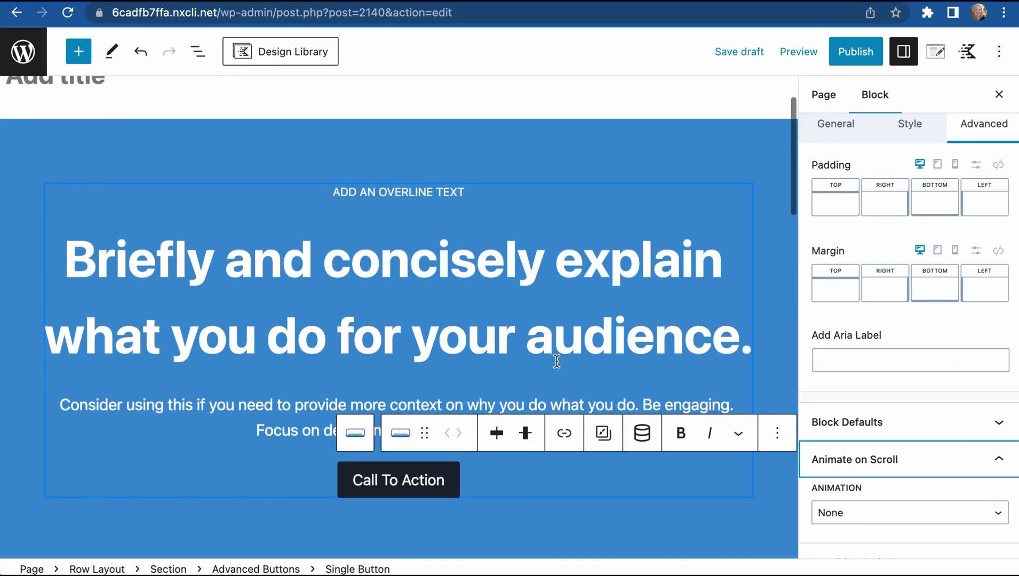
{"action": "scroll", "coordinate": [557, 362], "scroll_direction": "down", "scroll_amount": 1}
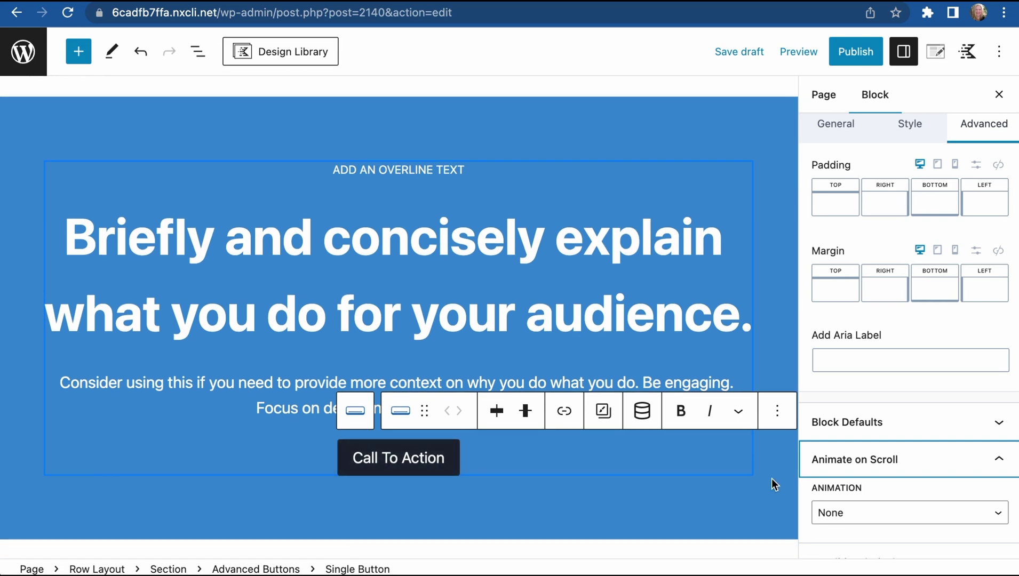
{"action": "scroll", "coordinate": [604, 468], "scroll_direction": "down", "scroll_amount": 1}
{"action": "scroll", "coordinate": [603, 465], "scroll_direction": "up", "scroll_amount": 2}
{"action": "scroll", "coordinate": [602, 467], "scroll_direction": "down", "scroll_amount": 2}
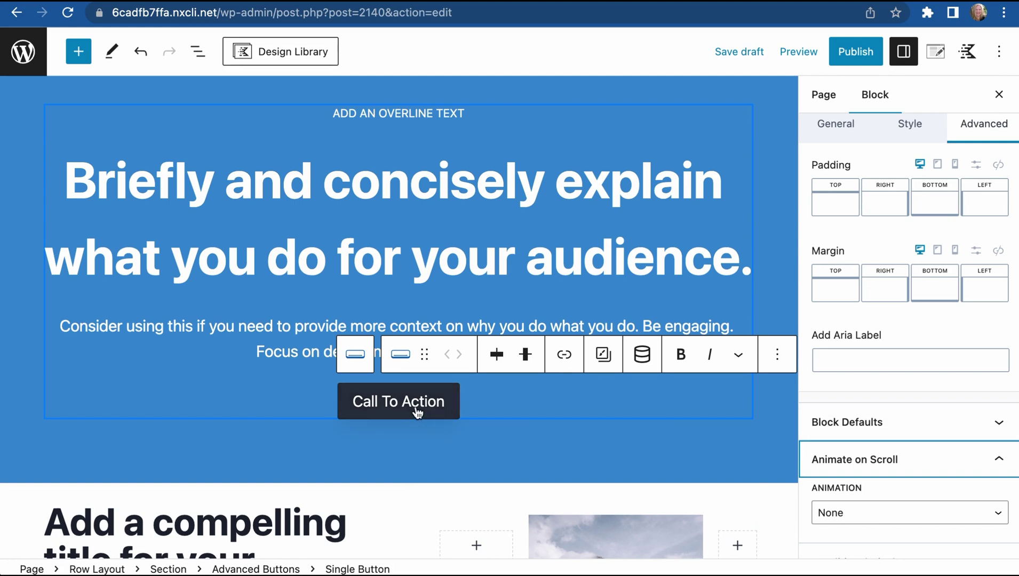
{"action": "scroll", "coordinate": [881, 430], "scroll_direction": "down", "scroll_amount": 2}
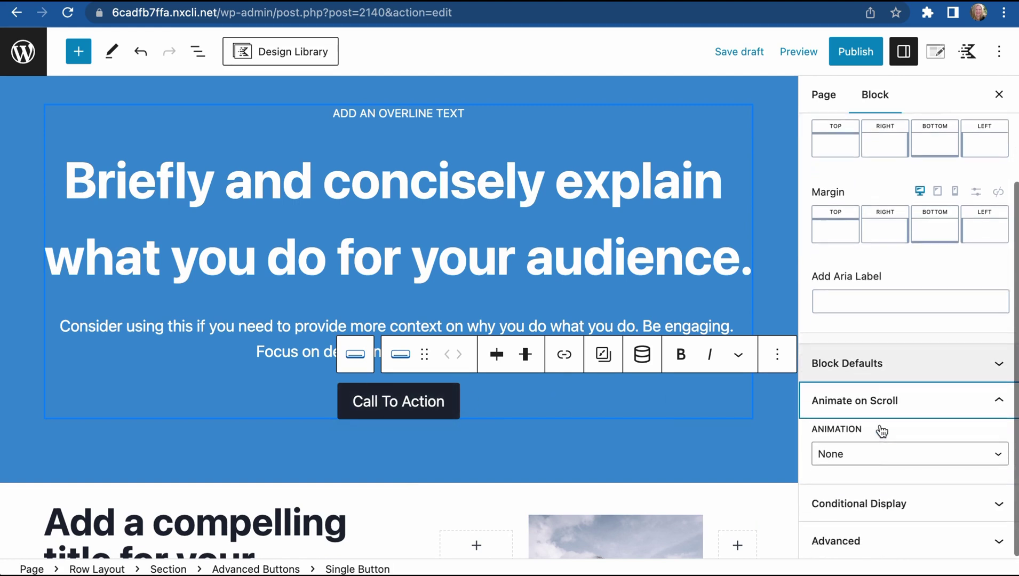
Step: Set the button's animation to Fade Up, Only Show Once False, duration 2150, and preview it
{"action": "left_click", "coordinate": [898, 455]}
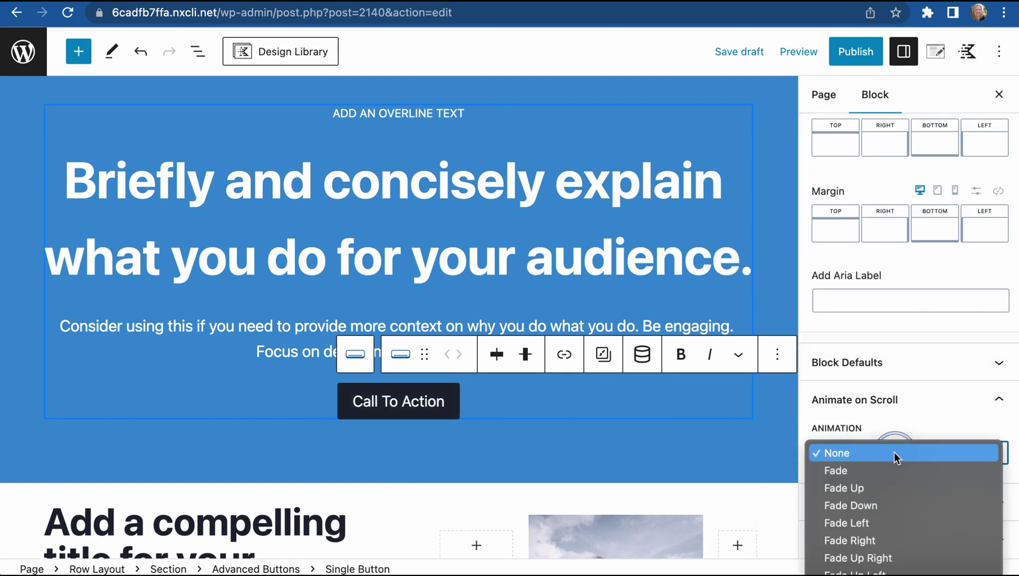
{"action": "left_click", "coordinate": [892, 493]}
{"action": "scroll", "coordinate": [876, 507], "scroll_direction": "down", "scroll_amount": 3}
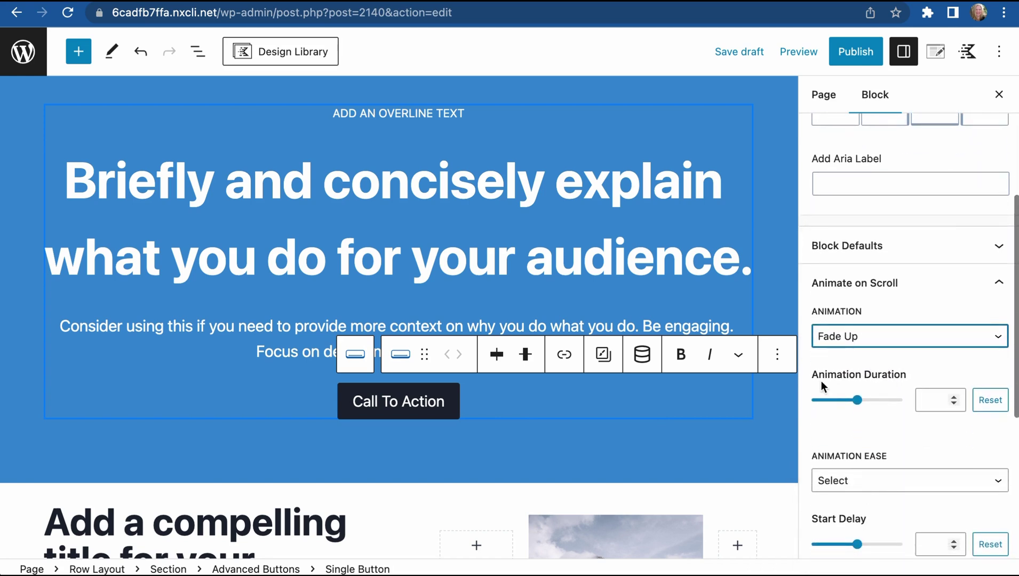
{"action": "scroll", "coordinate": [860, 419], "scroll_direction": "down", "scroll_amount": 3}
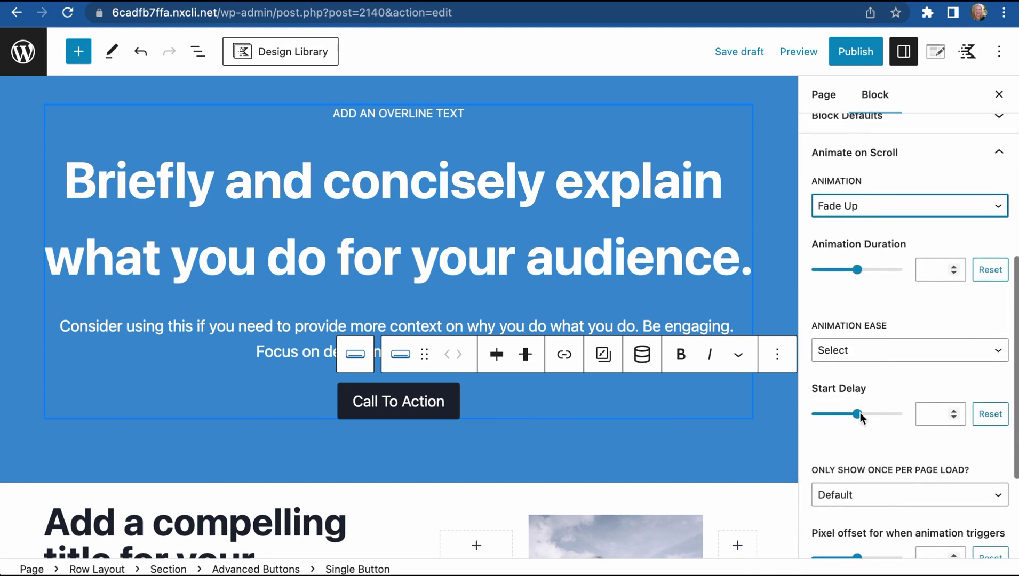
{"action": "scroll", "coordinate": [856, 434], "scroll_direction": "down", "scroll_amount": 3}
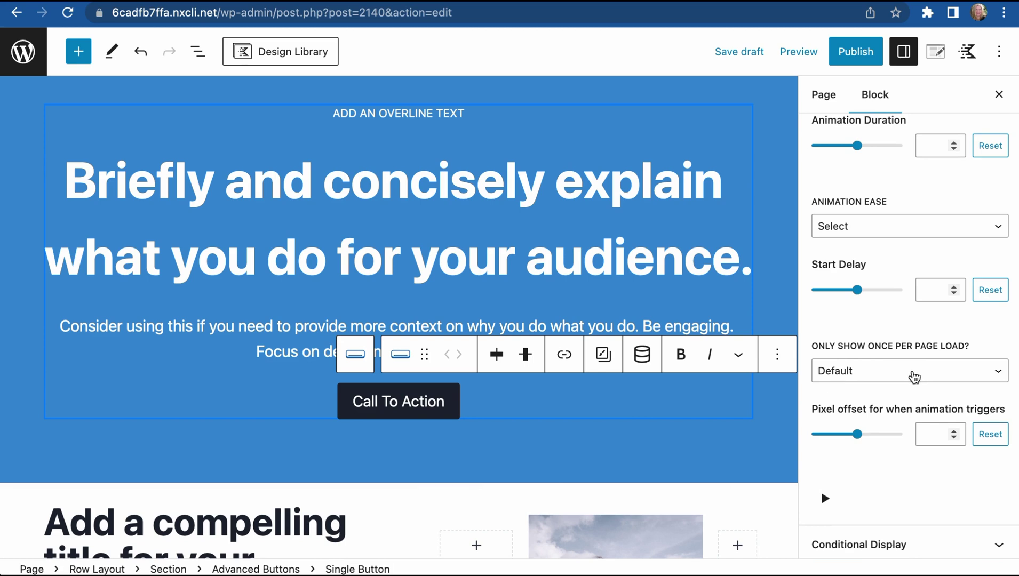
{"action": "left_click", "coordinate": [913, 375]}
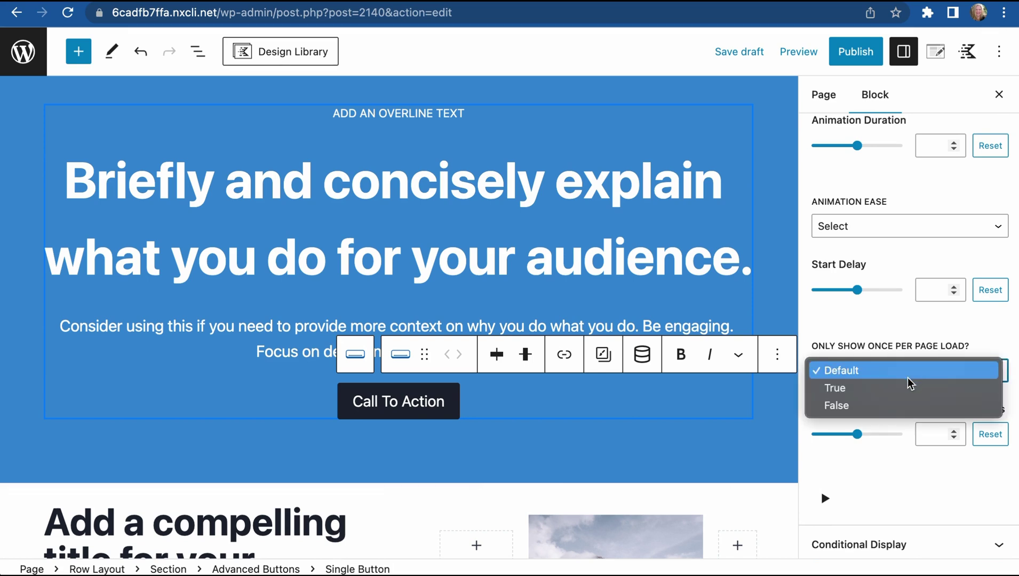
{"action": "left_click", "coordinate": [901, 406]}
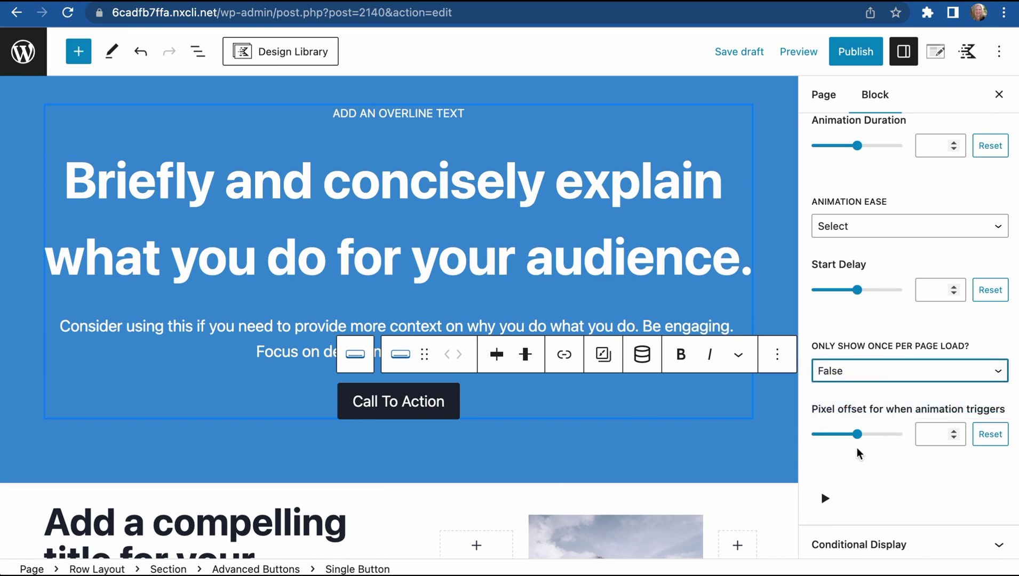
{"action": "scroll", "coordinate": [856, 458], "scroll_direction": "up", "scroll_amount": 5}
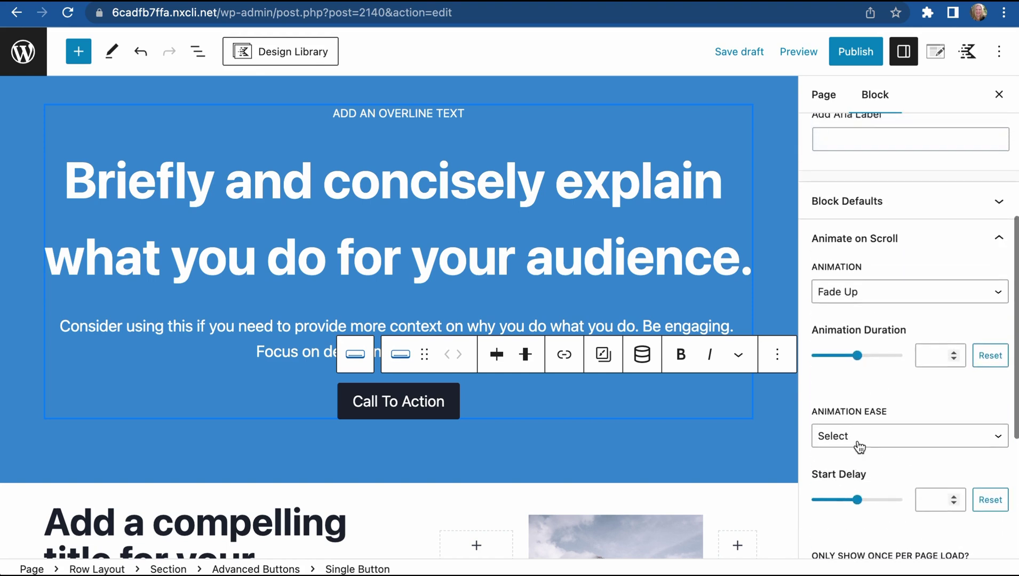
{"action": "left_click_drag", "start_coordinate": [858, 363], "coordinate": [877, 366]}
{"action": "scroll", "coordinate": [832, 424], "scroll_direction": "down", "scroll_amount": 4}
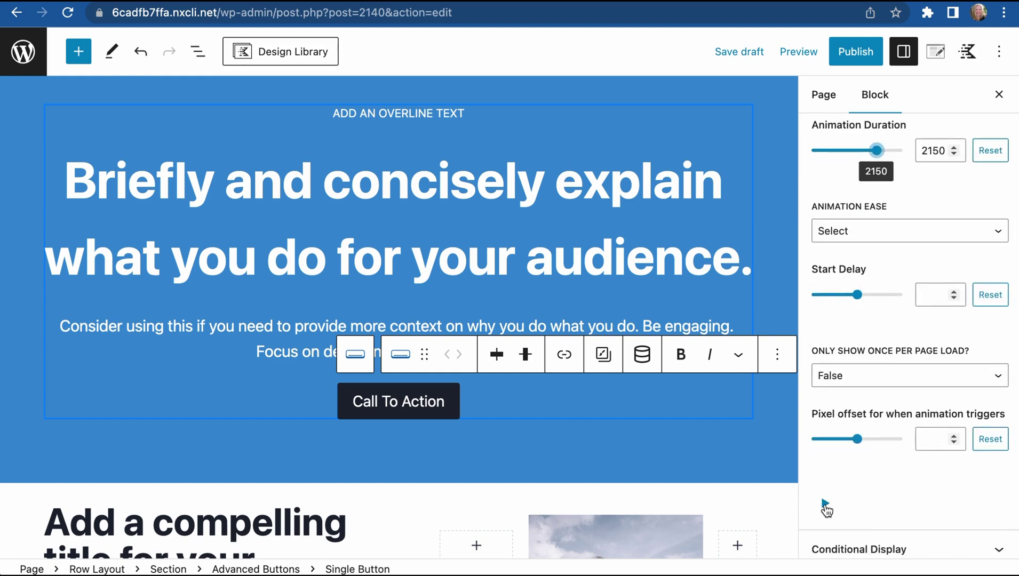
{"action": "left_click", "coordinate": [826, 509]}
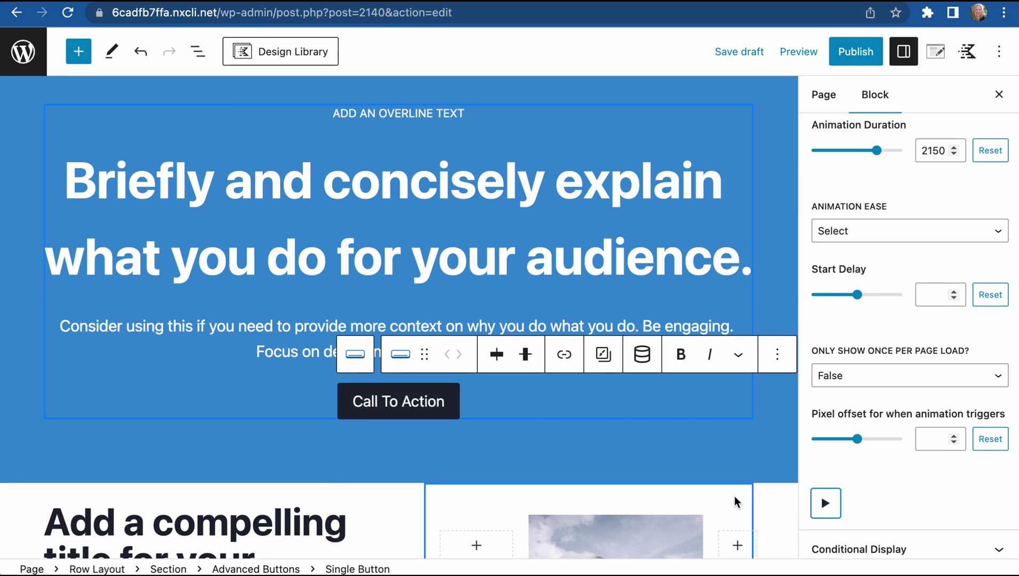
Step: Give the hero's mountain image a Zoom In animation on scroll and preview it
{"action": "scroll", "coordinate": [734, 496], "scroll_direction": "down", "scroll_amount": 5}
{"action": "scroll", "coordinate": [735, 501], "scroll_direction": "down", "scroll_amount": 1}
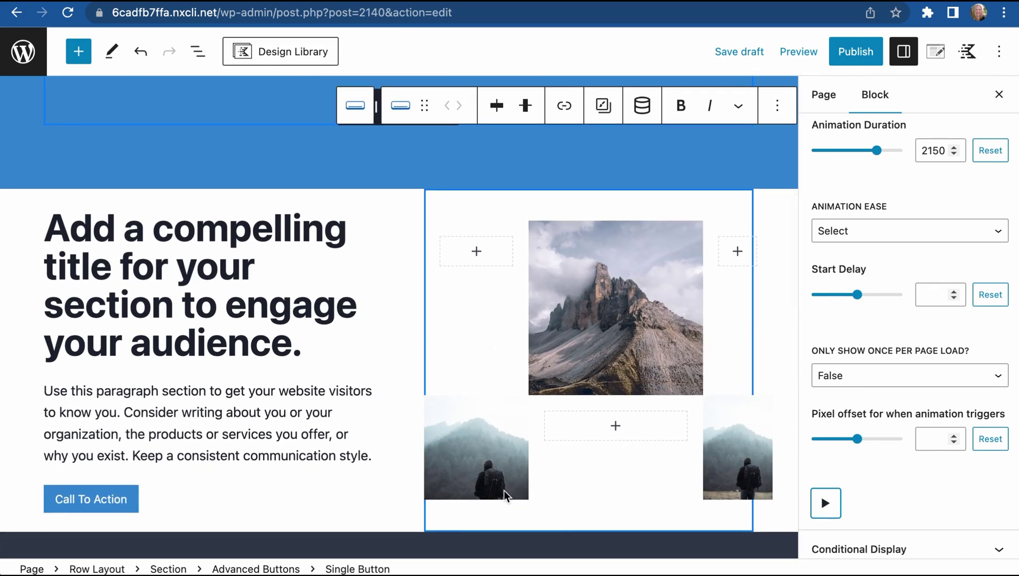
{"action": "left_click", "coordinate": [631, 286]}
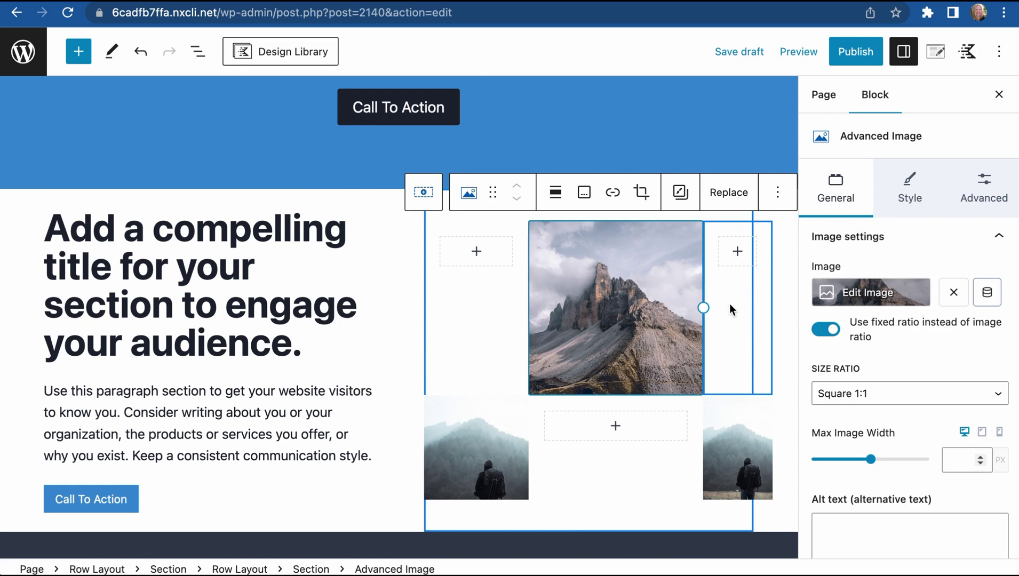
{"action": "left_click", "coordinate": [981, 192]}
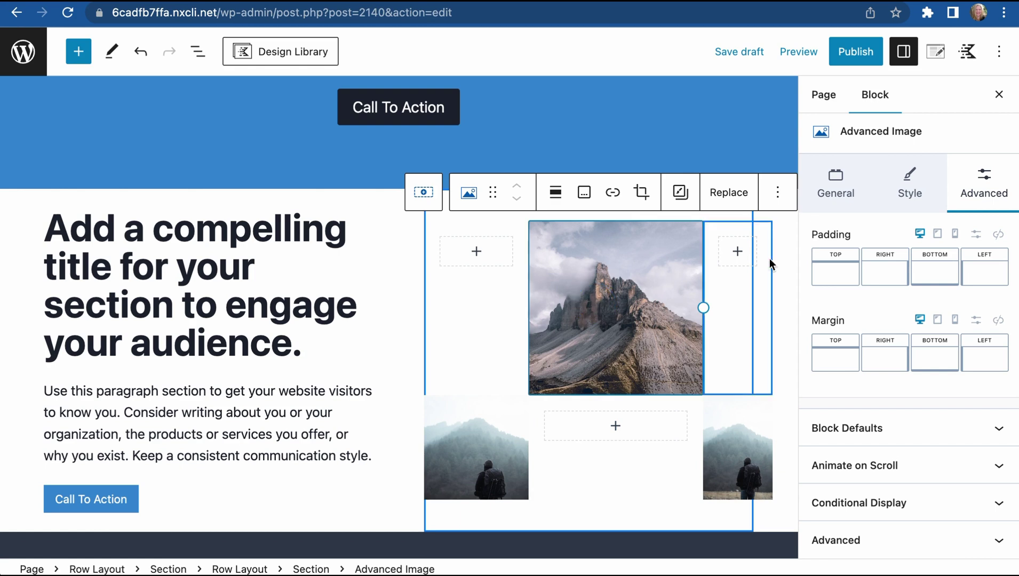
{"action": "left_click", "coordinate": [865, 465]}
{"action": "left_click", "coordinate": [873, 454]}
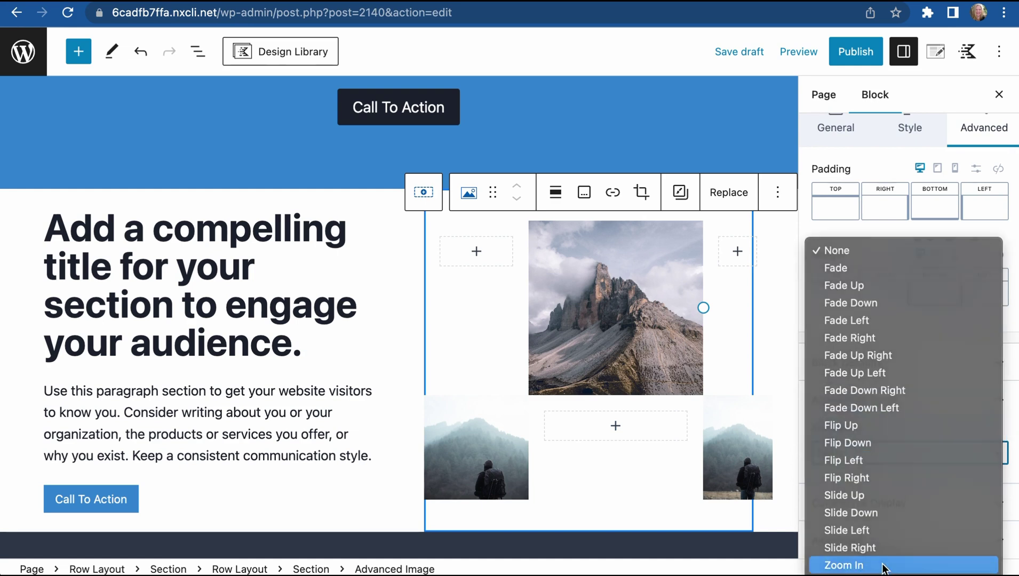
{"action": "left_click", "coordinate": [883, 567]}
{"action": "scroll", "coordinate": [878, 502], "scroll_direction": "down", "scroll_amount": 4}
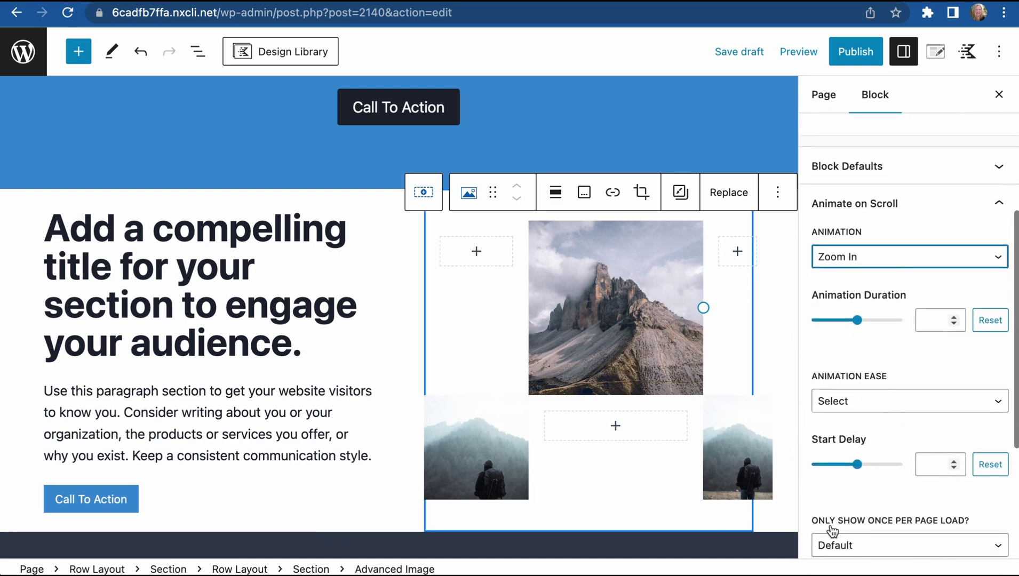
{"action": "scroll", "coordinate": [845, 487], "scroll_direction": "down", "scroll_amount": 3}
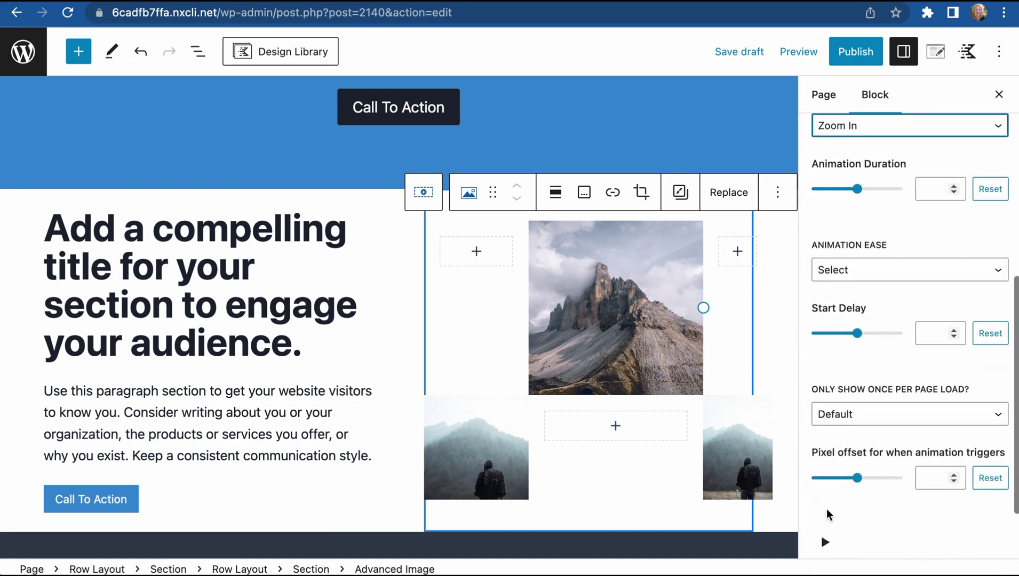
{"action": "left_click", "coordinate": [825, 542]}
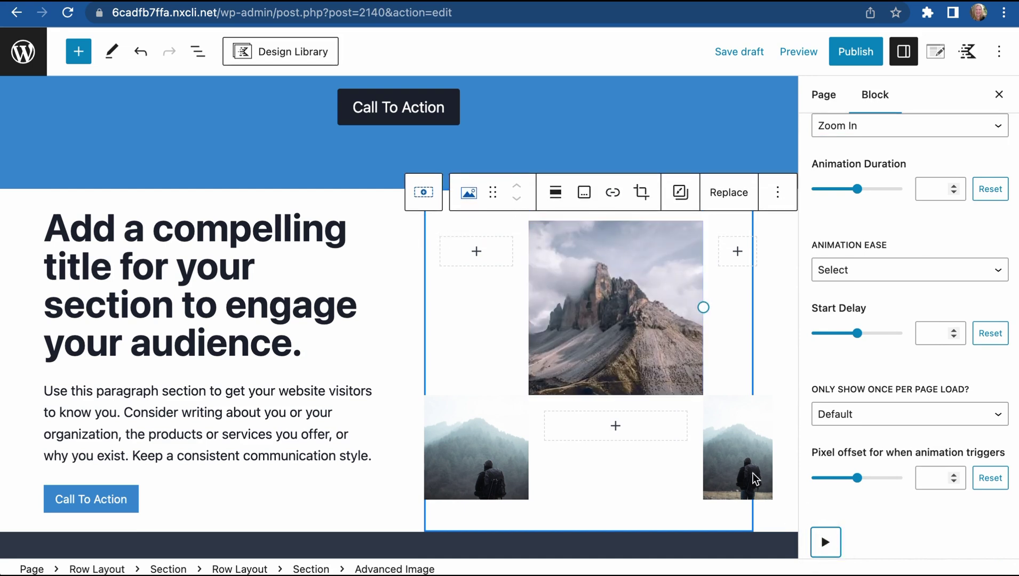
{"action": "scroll", "coordinate": [464, 378], "scroll_direction": "down", "scroll_amount": 2}
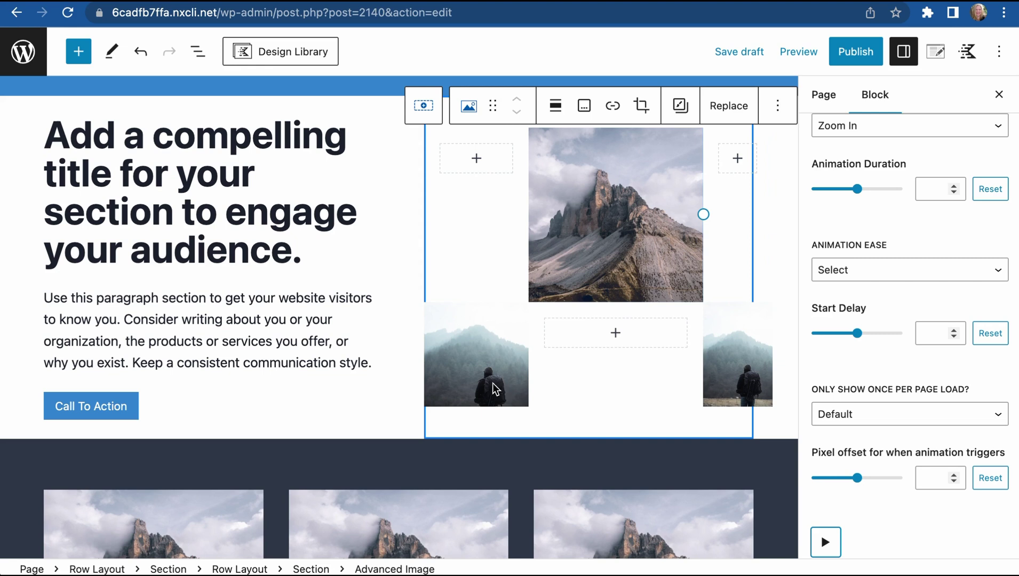
Step: Set the lower-left hiker image's scroll animation to Zoom In Up and preview it
{"action": "left_click", "coordinate": [478, 384]}
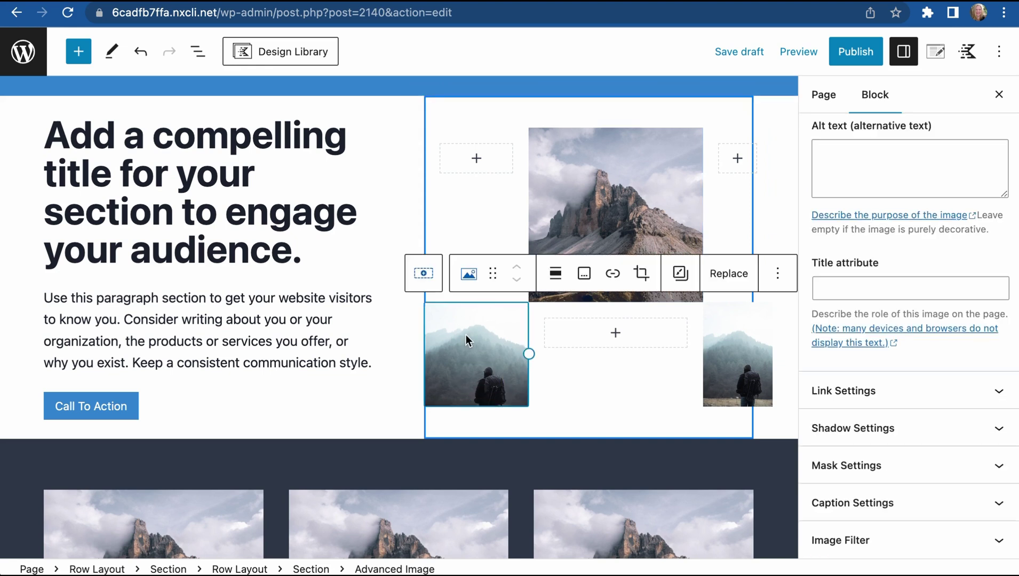
{"action": "scroll", "coordinate": [915, 297], "scroll_direction": "up", "scroll_amount": 5}
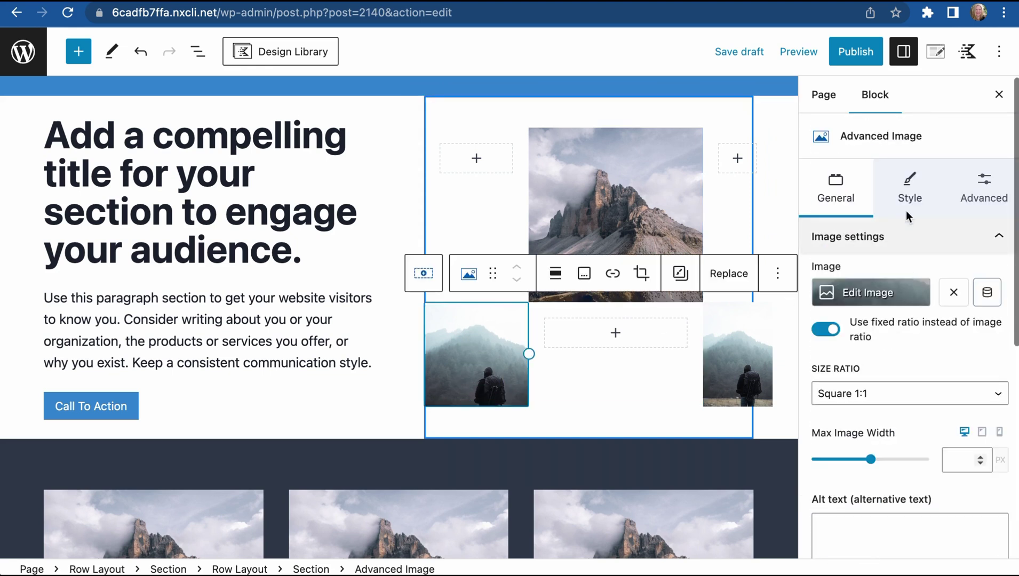
{"action": "left_click", "coordinate": [984, 197]}
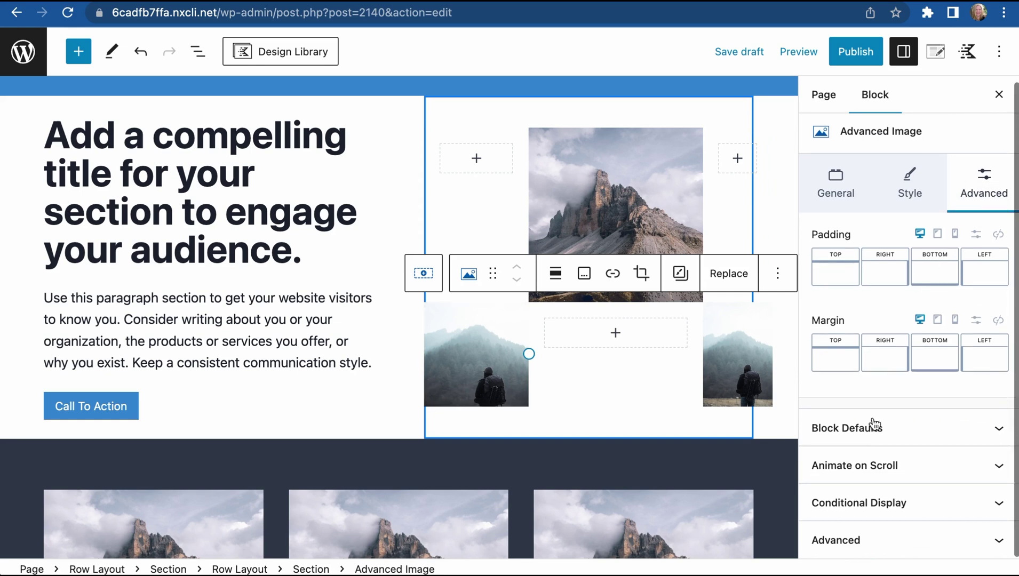
{"action": "left_click", "coordinate": [862, 469]}
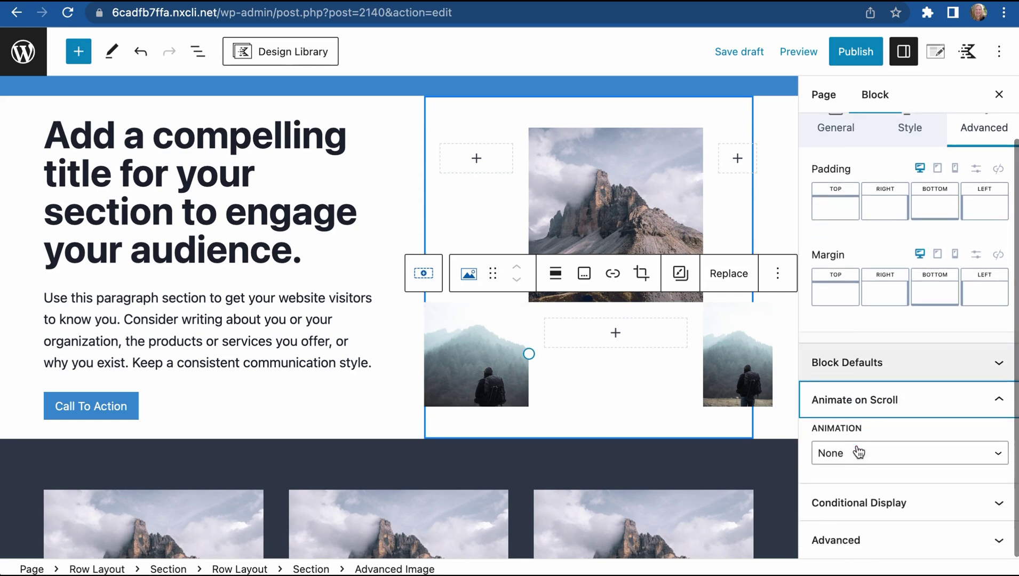
{"action": "left_click", "coordinate": [858, 452]}
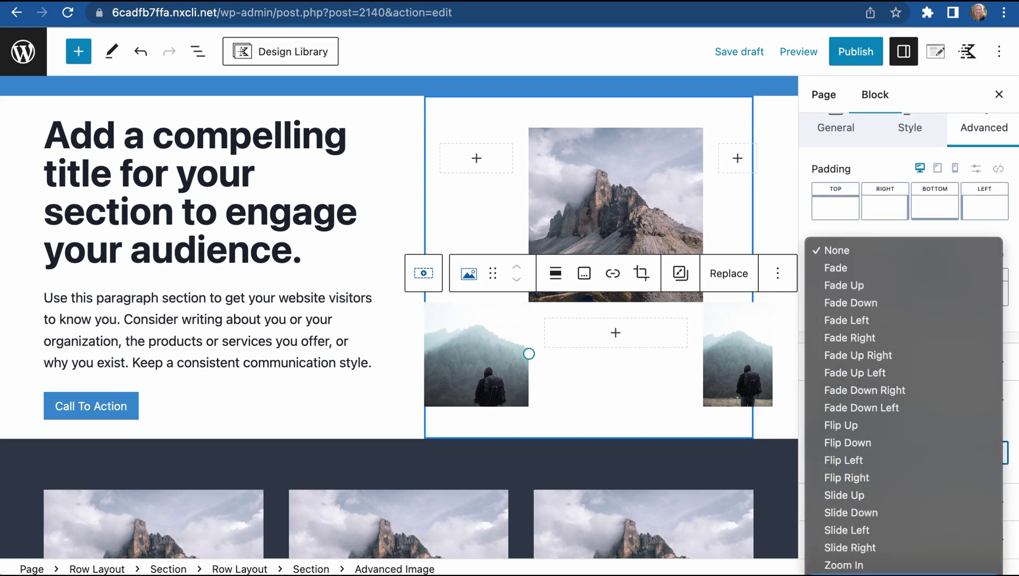
{"action": "left_click", "coordinate": [865, 566]}
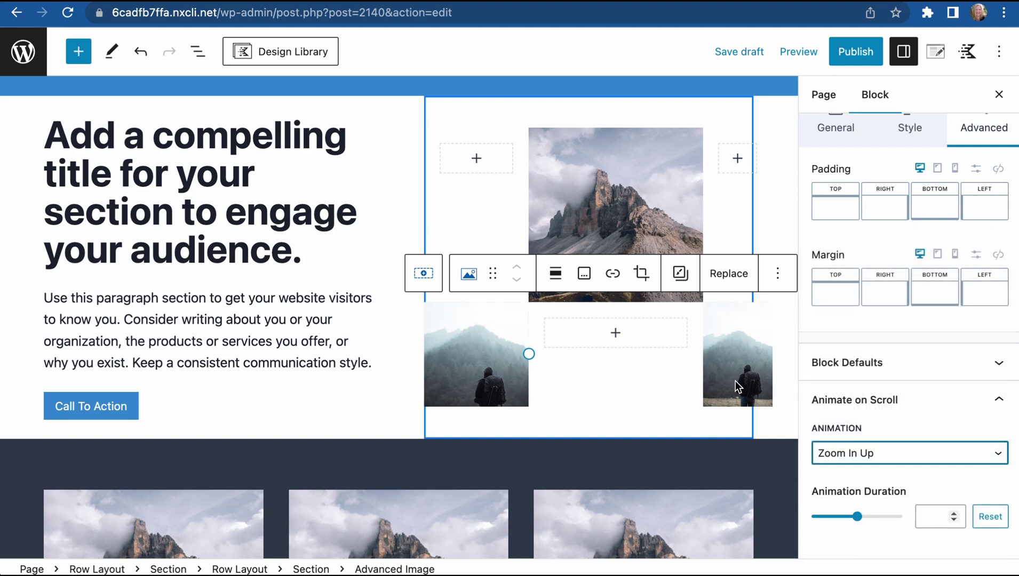
{"action": "scroll", "coordinate": [883, 459], "scroll_direction": "down", "scroll_amount": 8}
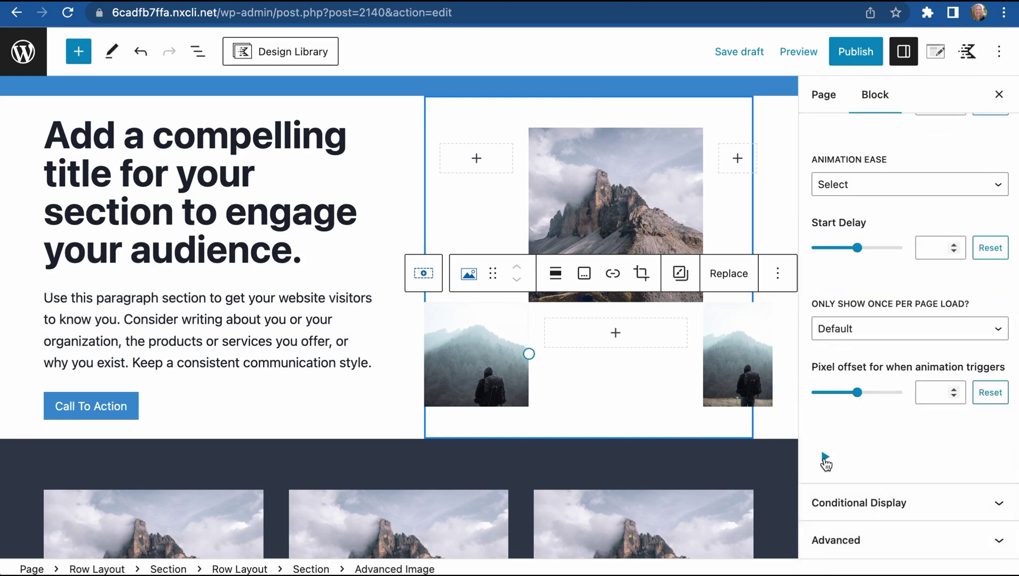
{"action": "left_click", "coordinate": [825, 457]}
{"action": "left_click", "coordinate": [735, 368]}
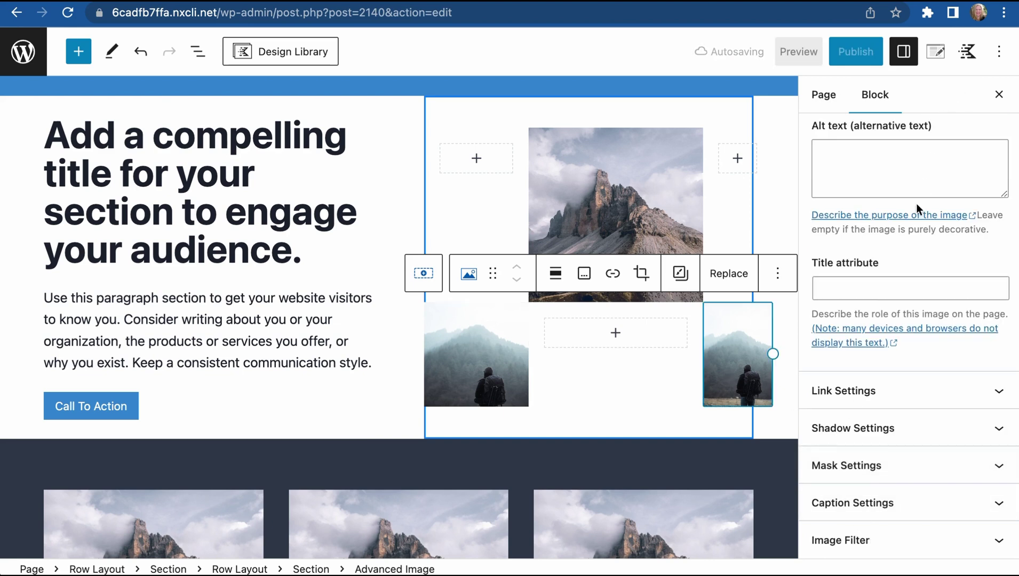
Step: Apply Zoom In Up with a 2100 start delay to the right-hand hiker photo and preview it
{"action": "scroll", "coordinate": [856, 212], "scroll_direction": "up", "scroll_amount": 8}
{"action": "left_click", "coordinate": [967, 199]}
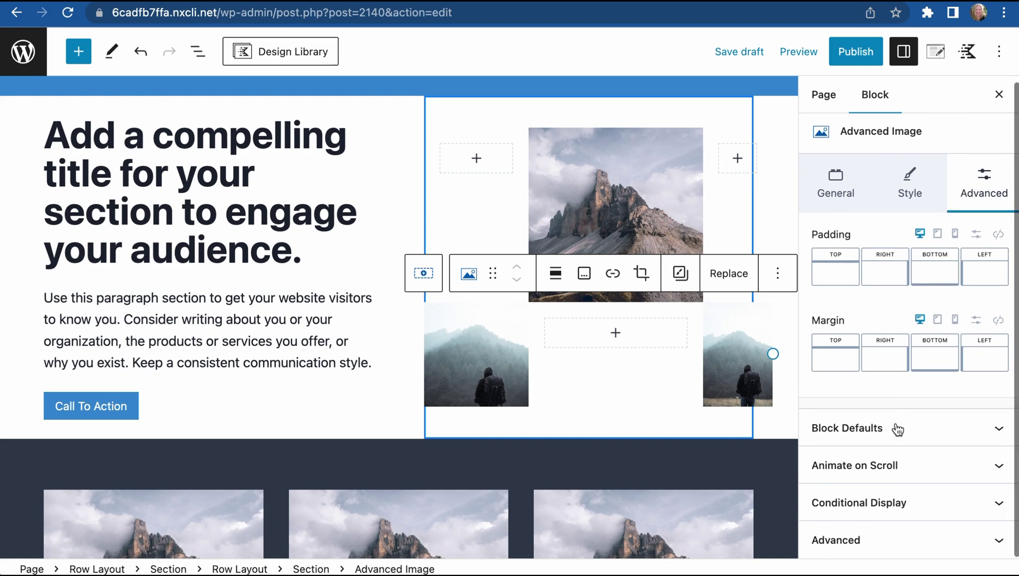
{"action": "left_click", "coordinate": [872, 480]}
{"action": "scroll", "coordinate": [875, 503], "scroll_direction": "down", "scroll_amount": 2}
{"action": "left_click", "coordinate": [891, 453]}
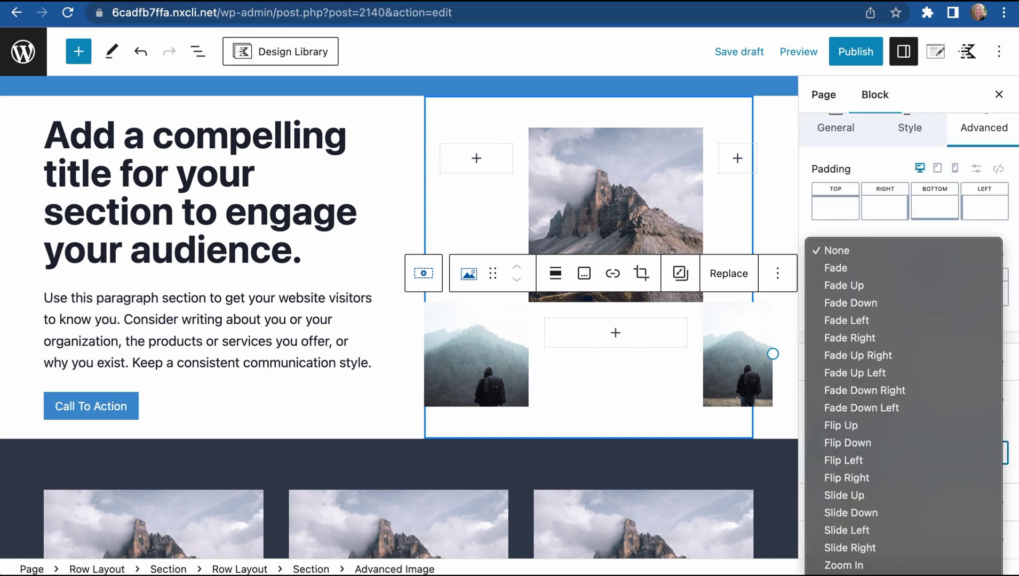
{"action": "left_click", "coordinate": [864, 574]}
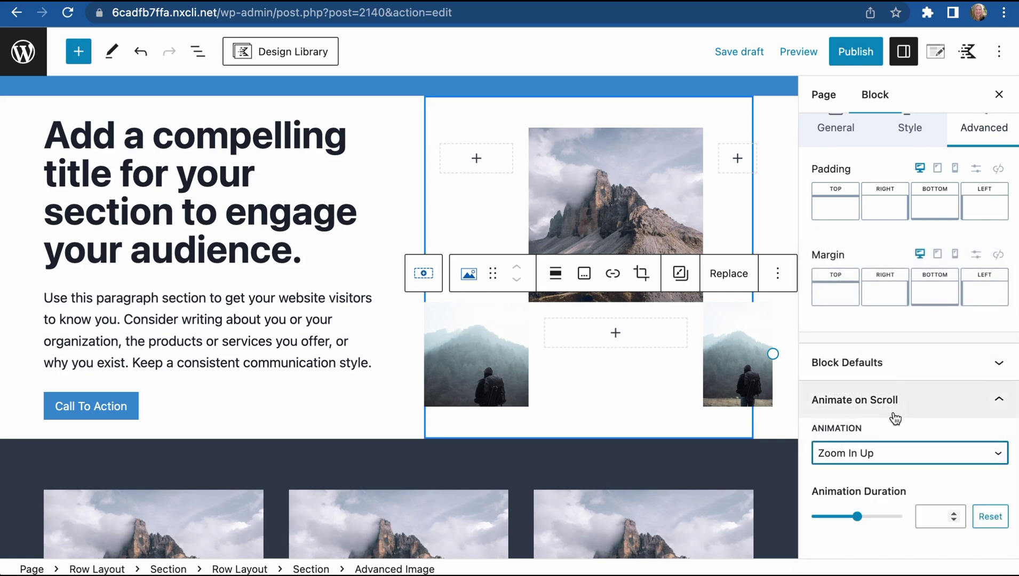
{"action": "scroll", "coordinate": [895, 418], "scroll_direction": "down", "scroll_amount": 6}
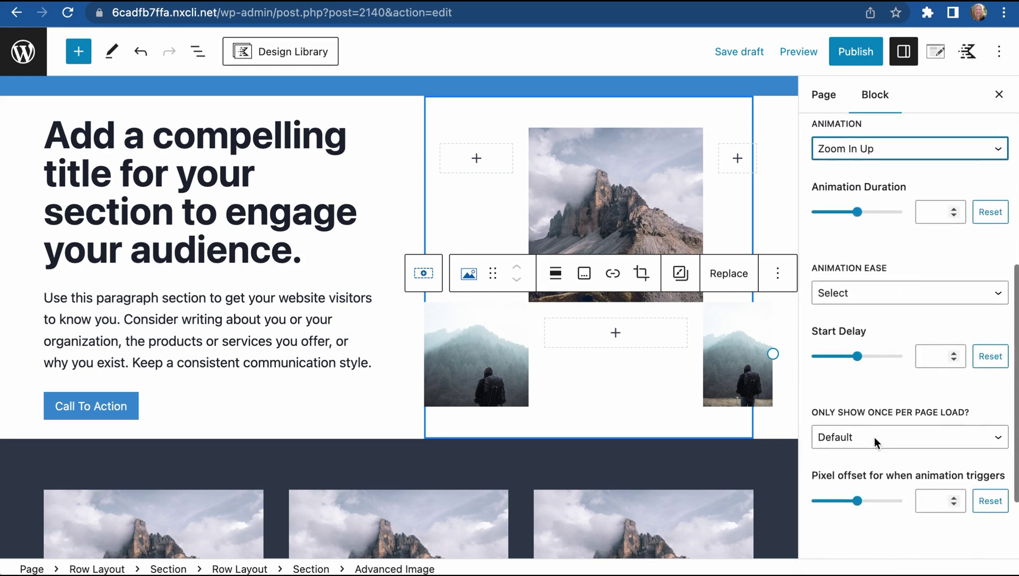
{"action": "left_click_drag", "start_coordinate": [857, 356], "coordinate": [874, 362]}
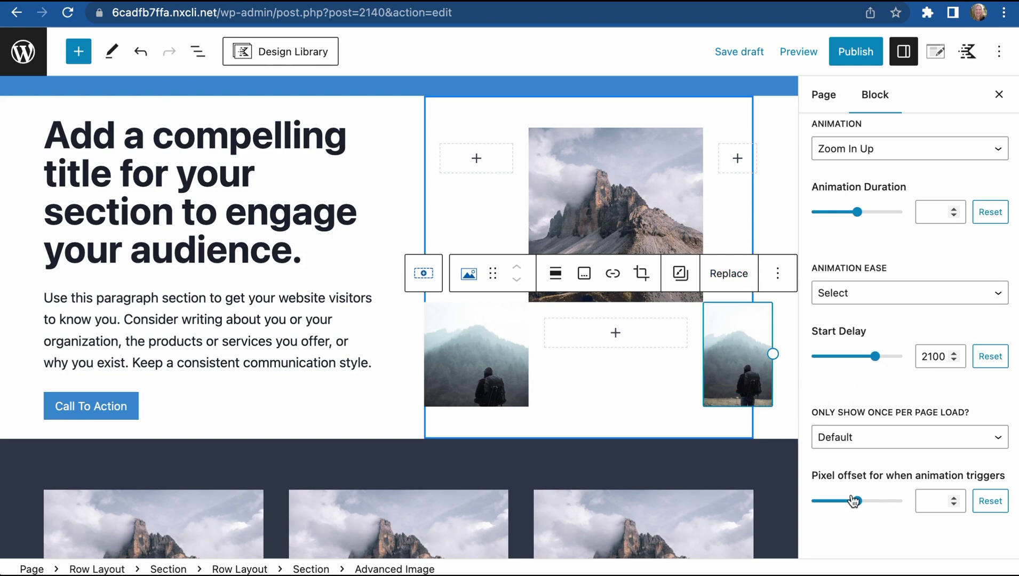
{"action": "scroll", "coordinate": [813, 445], "scroll_direction": "down", "scroll_amount": 3}
{"action": "left_click", "coordinate": [826, 457]}
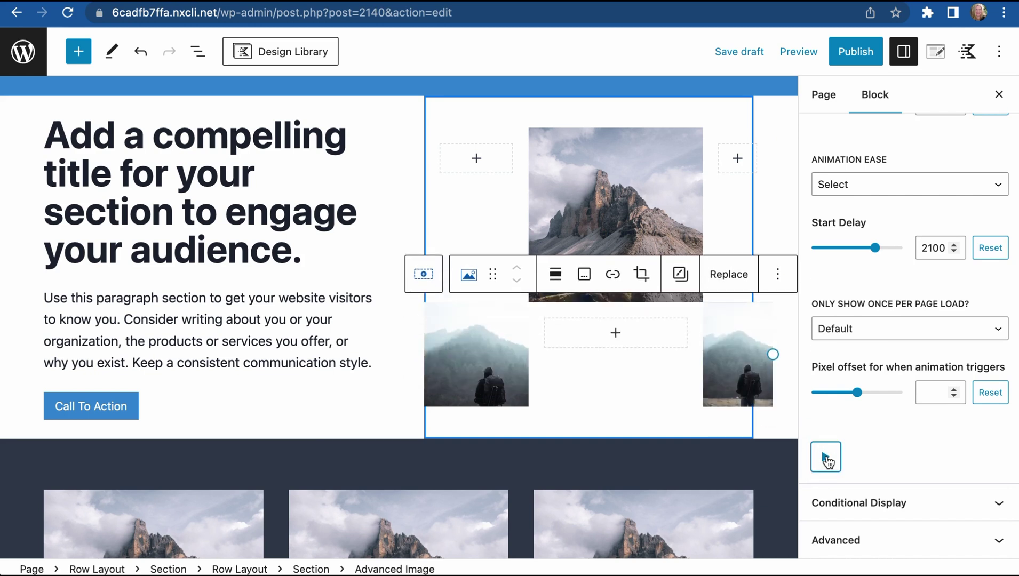
{"action": "scroll", "coordinate": [630, 416], "scroll_direction": "down", "scroll_amount": 7}
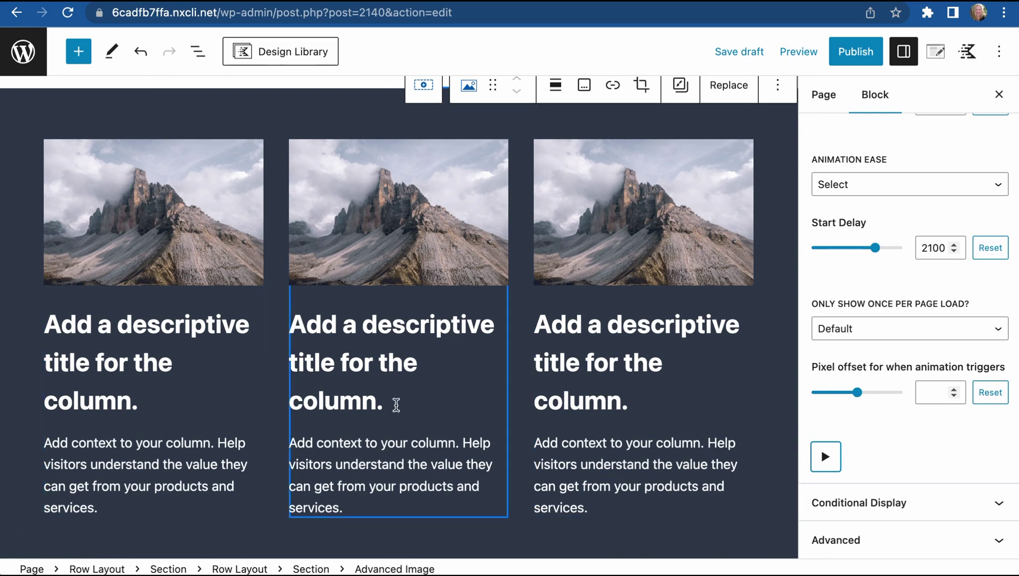
Step: Use List View to select the Section holding the first column's image and texts
{"action": "scroll", "coordinate": [218, 368], "scroll_direction": "up", "scroll_amount": 2}
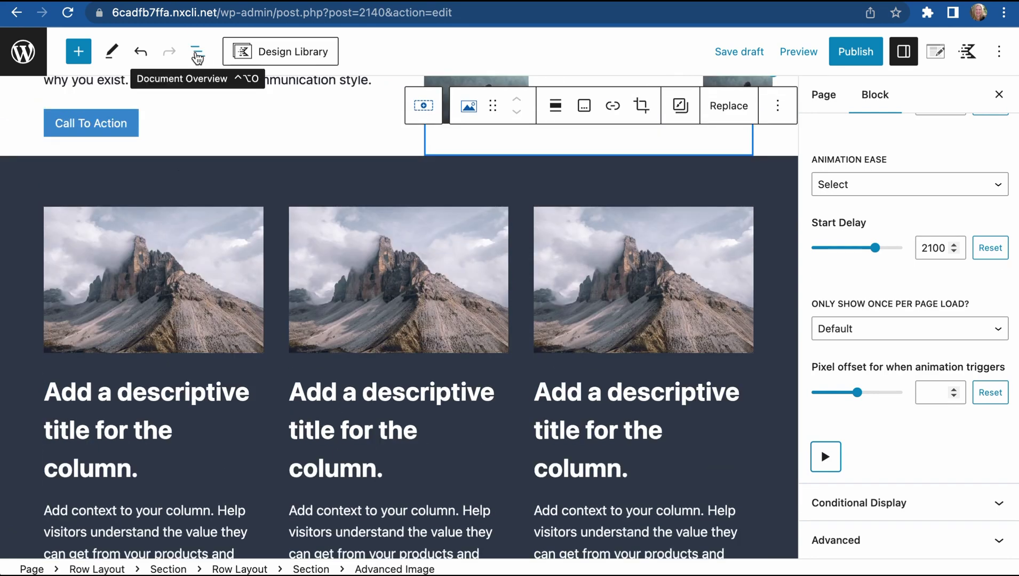
{"action": "left_click", "coordinate": [190, 258]}
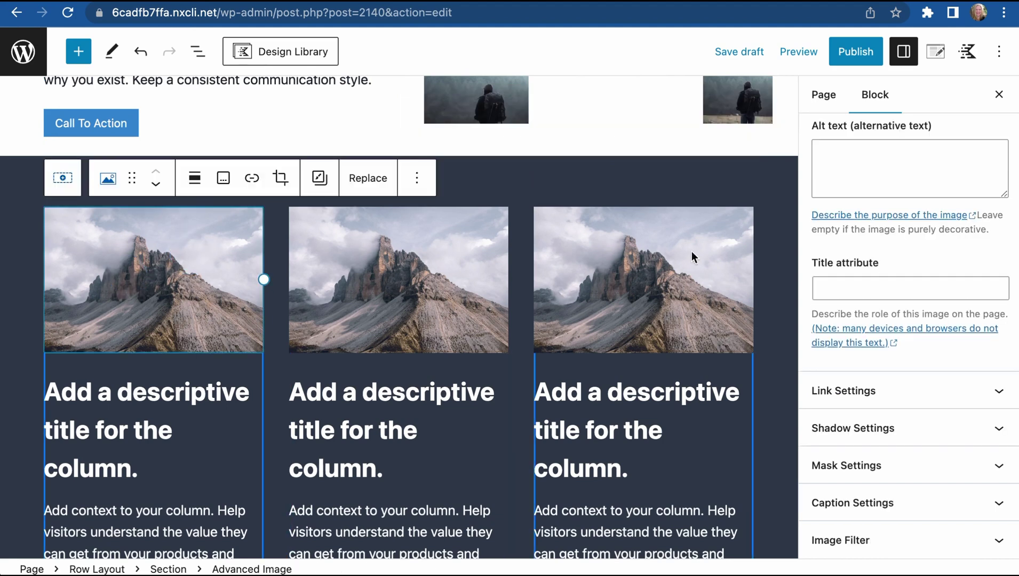
{"action": "scroll", "coordinate": [890, 236], "scroll_direction": "up", "scroll_amount": 5}
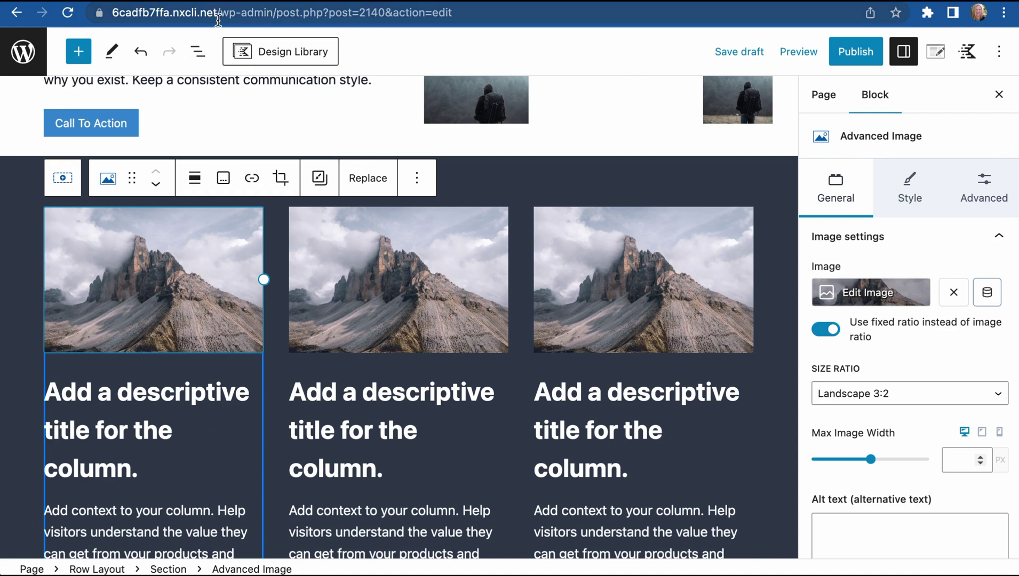
{"action": "left_click", "coordinate": [200, 53]}
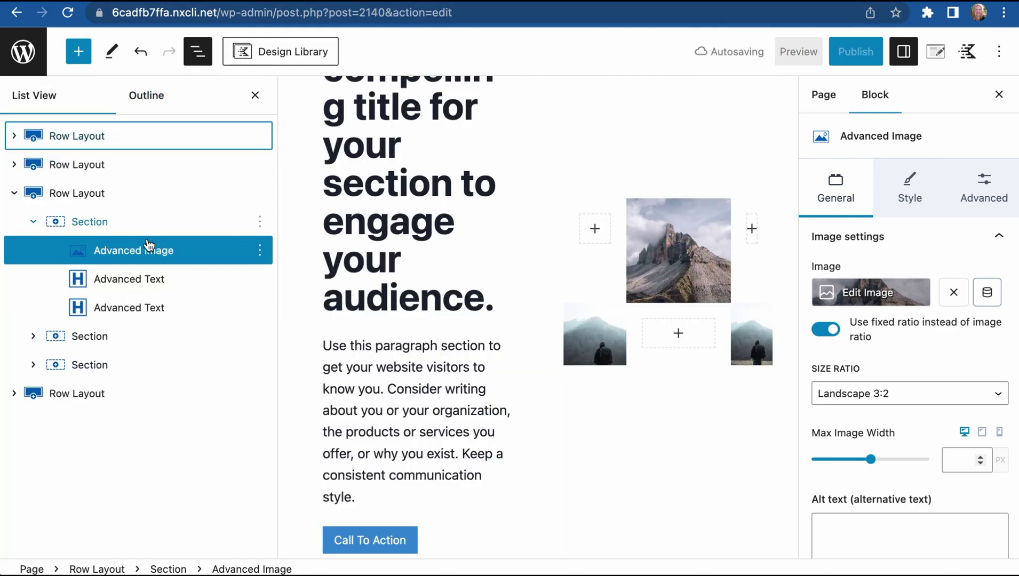
{"action": "left_click", "coordinate": [97, 223]}
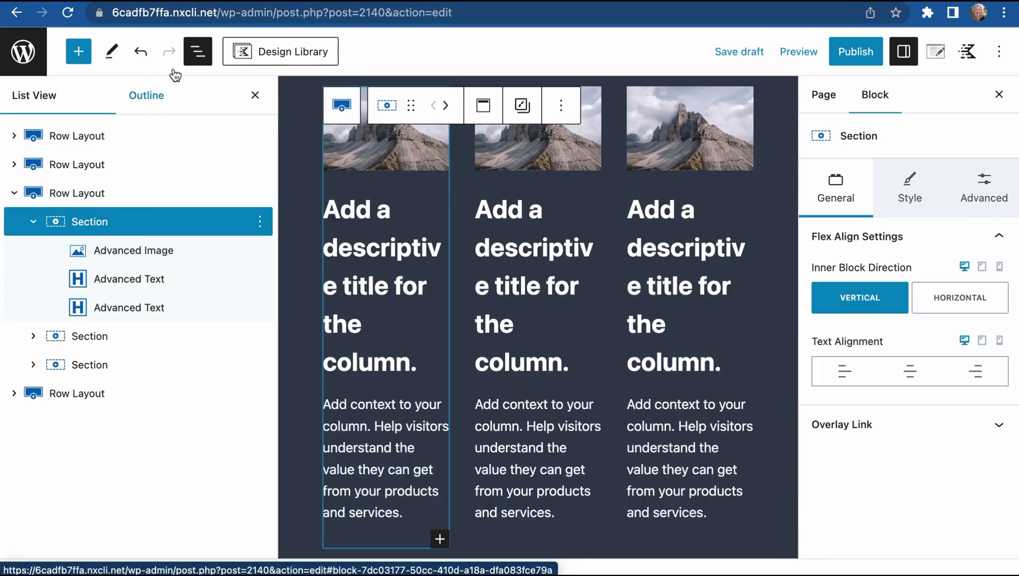
{"action": "left_click", "coordinate": [198, 54]}
{"action": "scroll", "coordinate": [245, 293], "scroll_direction": "down", "scroll_amount": 5}
{"action": "scroll", "coordinate": [246, 292], "scroll_direction": "down", "scroll_amount": 1}
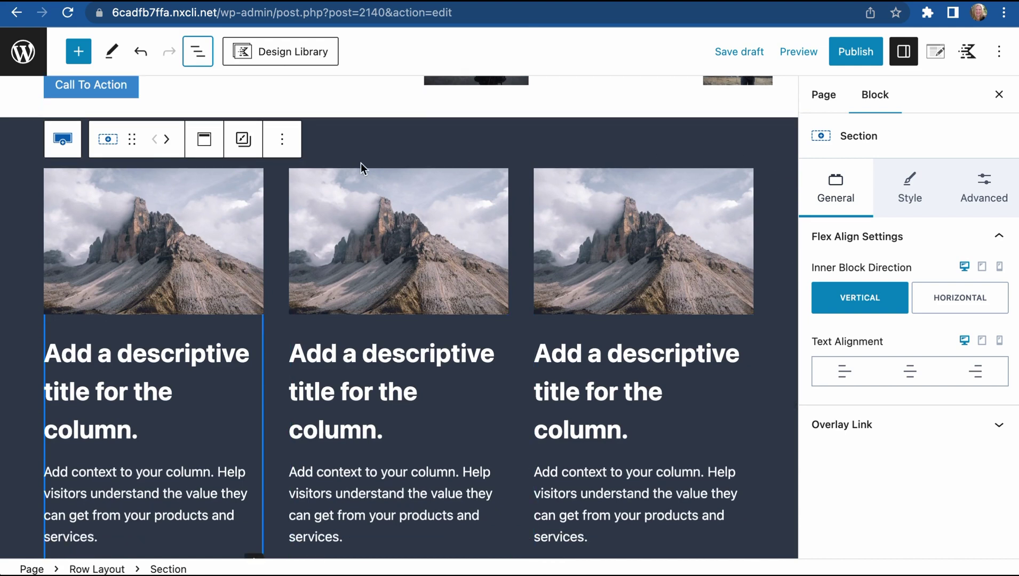
{"action": "left_click", "coordinate": [197, 53]}
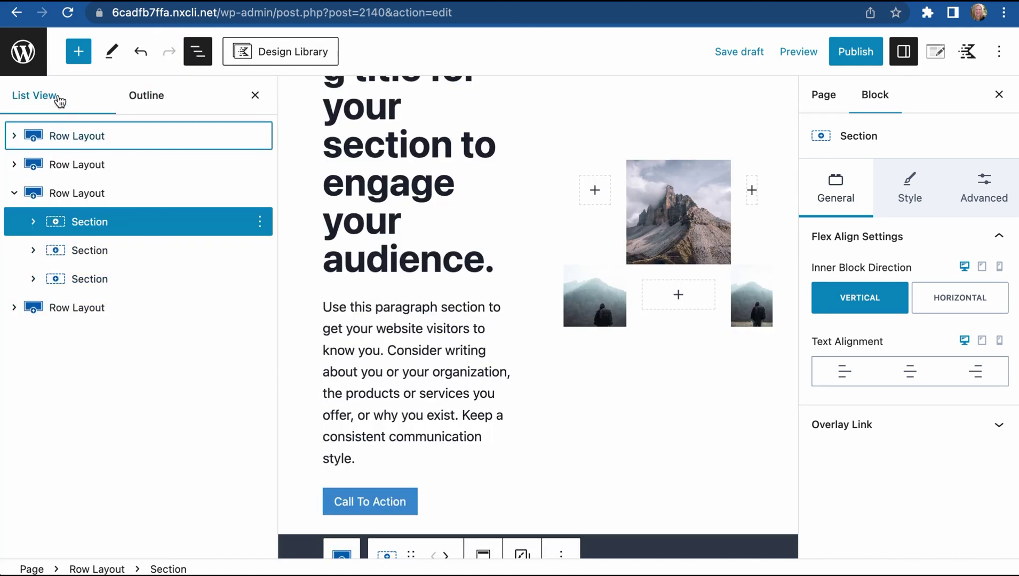
{"action": "left_click", "coordinate": [142, 233]}
{"action": "left_click", "coordinate": [199, 52]}
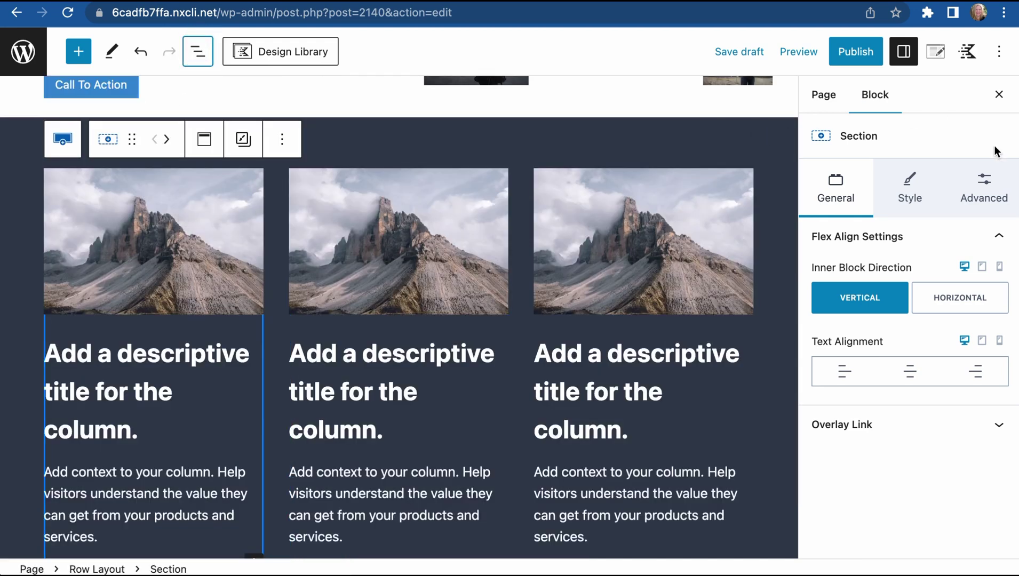
Step: Expand the first column Section's Advanced > Animate on Scroll settings
{"action": "left_click", "coordinate": [981, 194]}
{"action": "scroll", "coordinate": [879, 315], "scroll_direction": "down", "scroll_amount": 1}
{"action": "scroll", "coordinate": [879, 322], "scroll_direction": "down", "scroll_amount": 2}
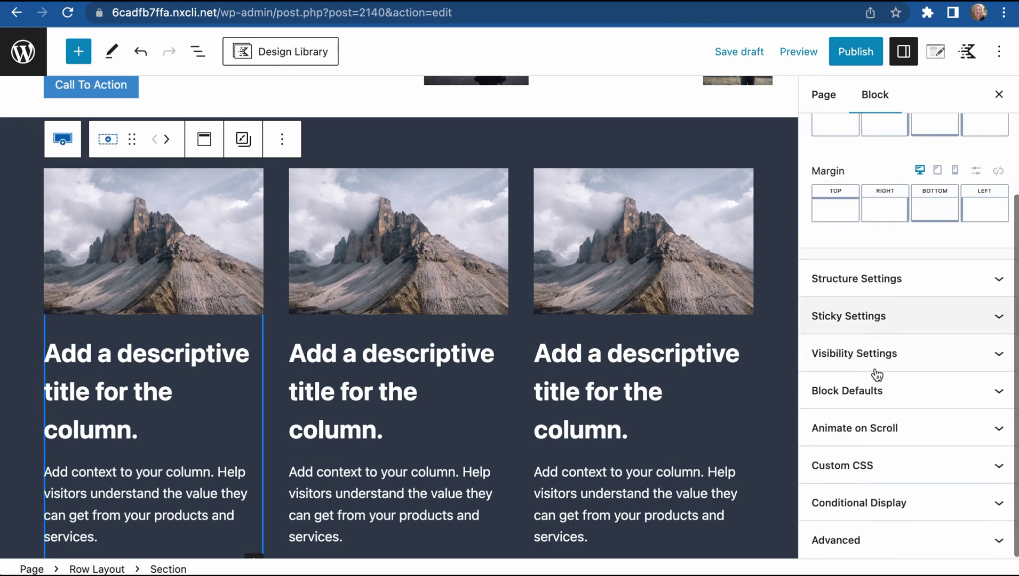
{"action": "left_click", "coordinate": [863, 431]}
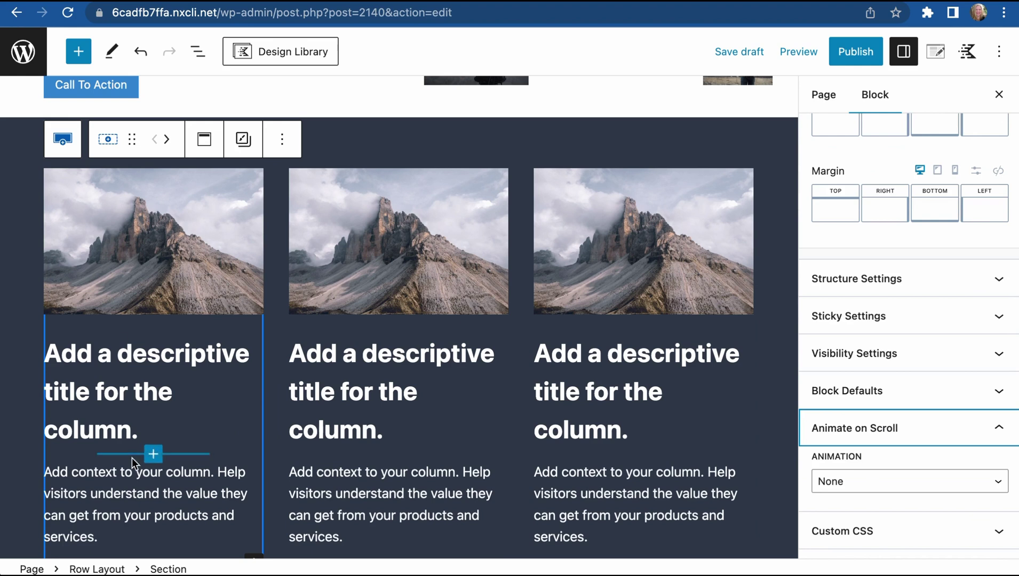
{"action": "scroll", "coordinate": [879, 440], "scroll_direction": "down", "scroll_amount": 1}
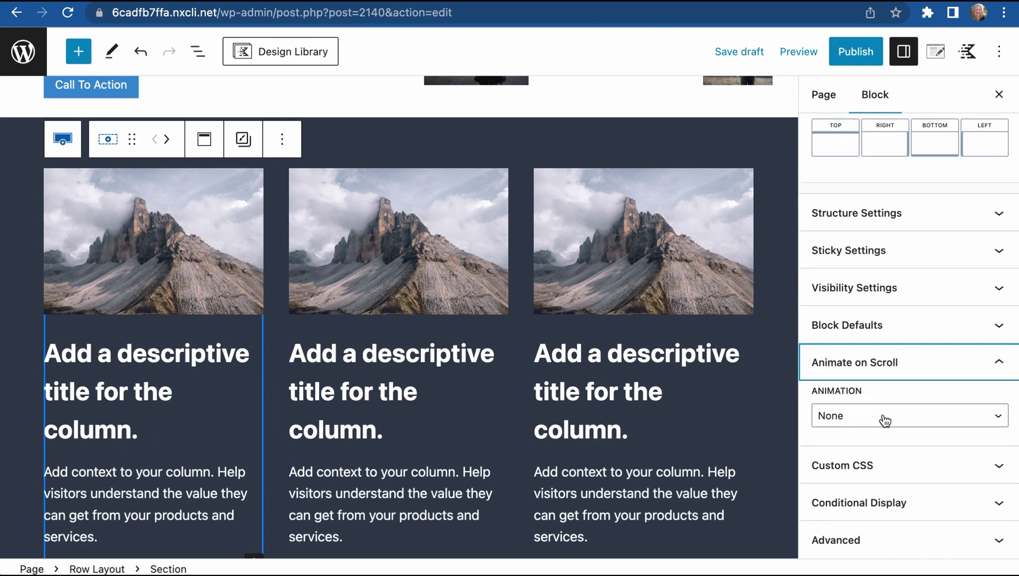
Step: Give the first column a Fade Up animation with a 500 start delay and preview it
{"action": "left_click", "coordinate": [880, 417]}
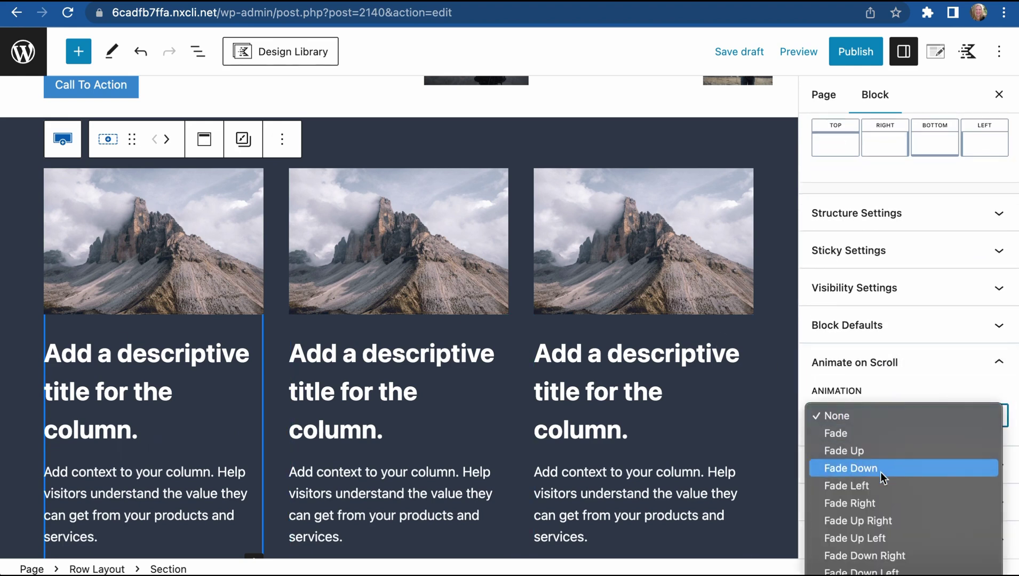
{"action": "scroll", "coordinate": [881, 477], "scroll_direction": "down", "scroll_amount": 3}
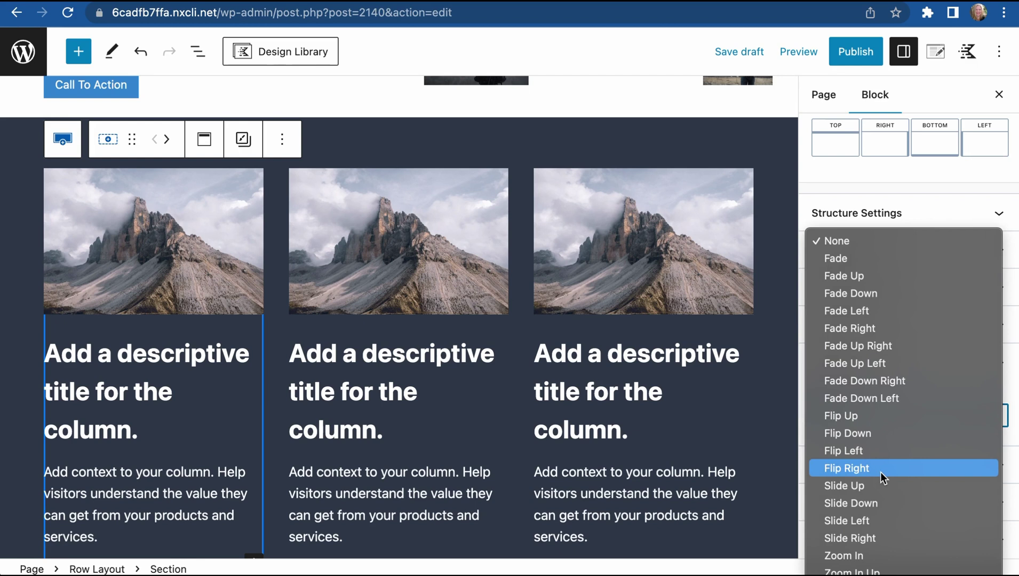
{"action": "left_click", "coordinate": [896, 277]}
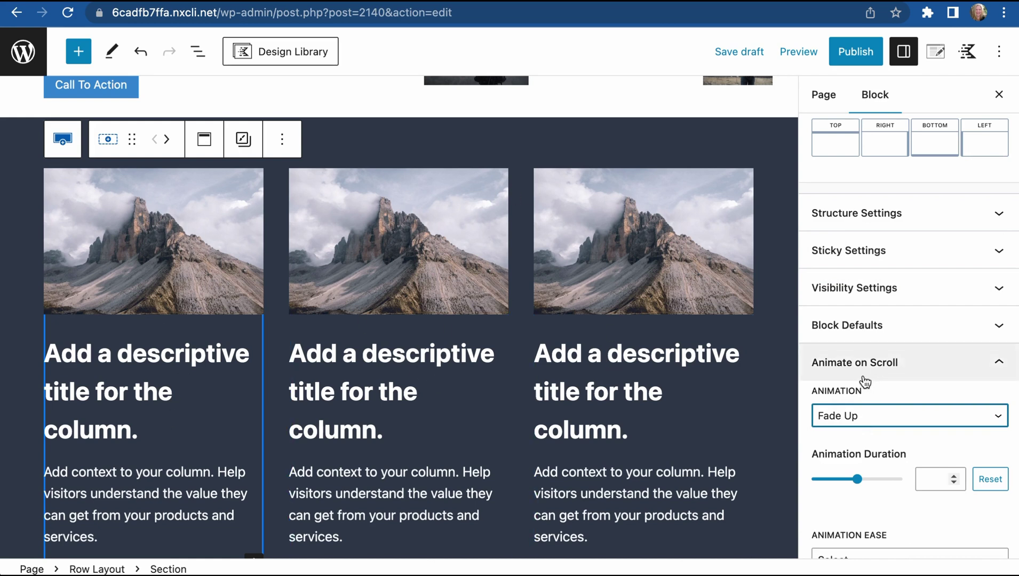
{"action": "scroll", "coordinate": [873, 380], "scroll_direction": "down", "scroll_amount": 5}
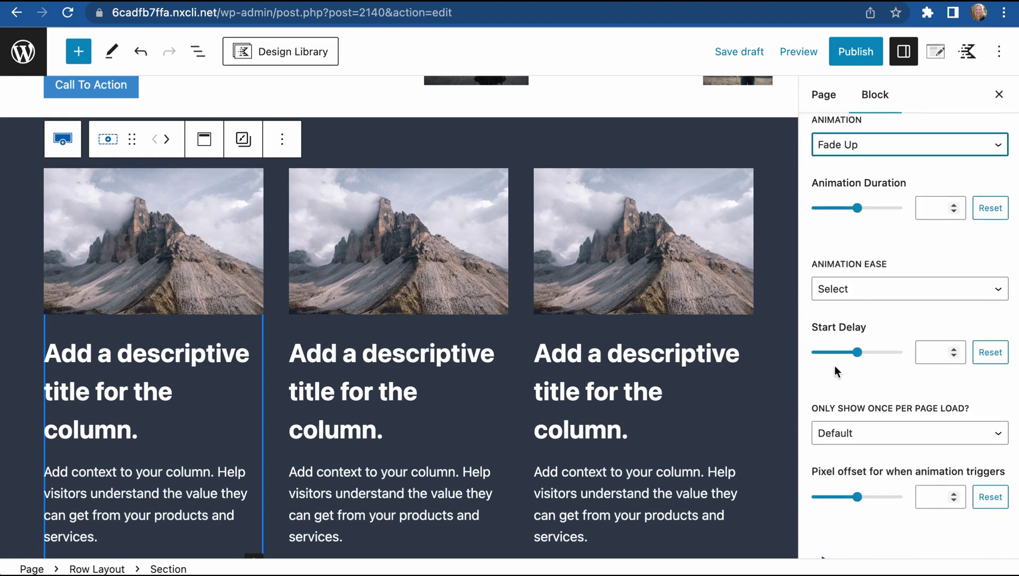
{"action": "left_click_drag", "start_coordinate": [860, 356], "coordinate": [827, 355]}
{"action": "scroll", "coordinate": [855, 393], "scroll_direction": "down", "scroll_amount": 1}
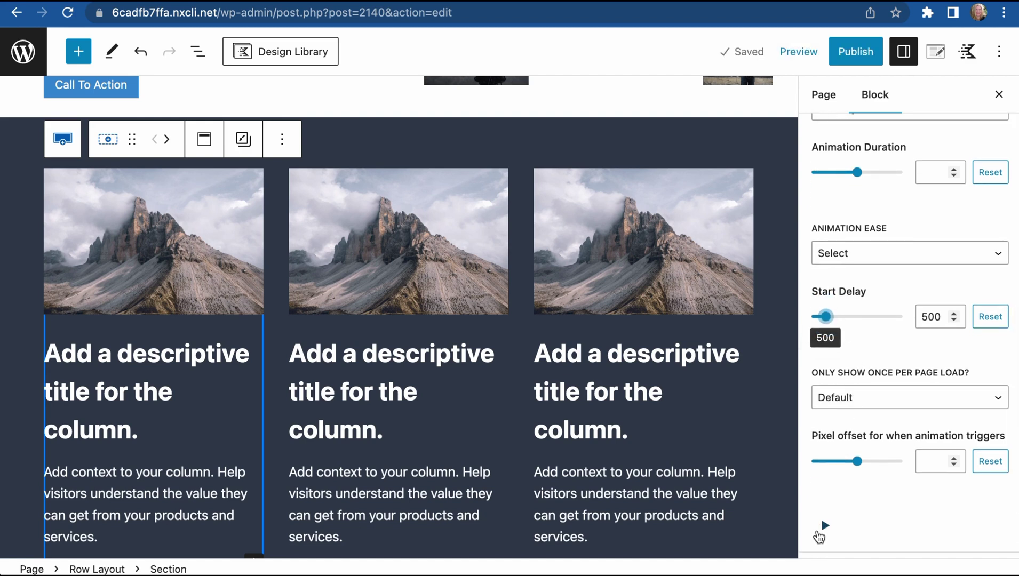
{"action": "left_click", "coordinate": [826, 527]}
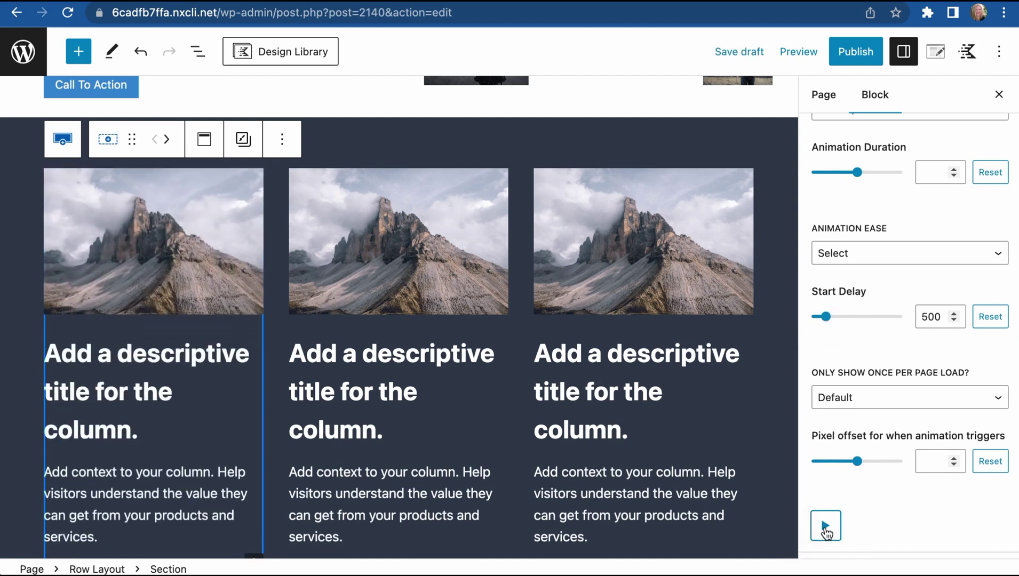
{"action": "left_click", "coordinate": [333, 273]}
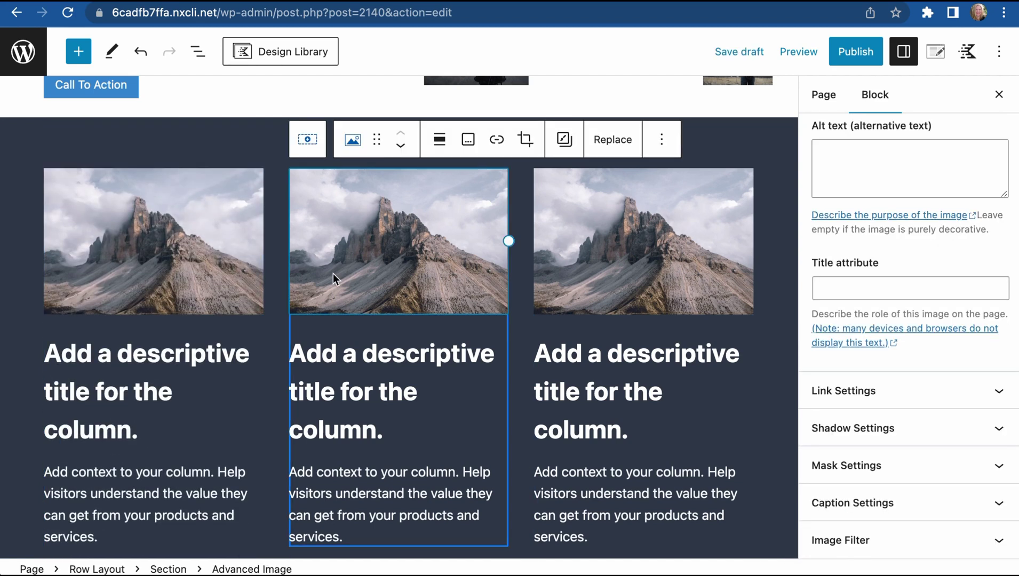
Step: Select the middle feature column's whole Section block
{"action": "left_click", "coordinate": [306, 140]}
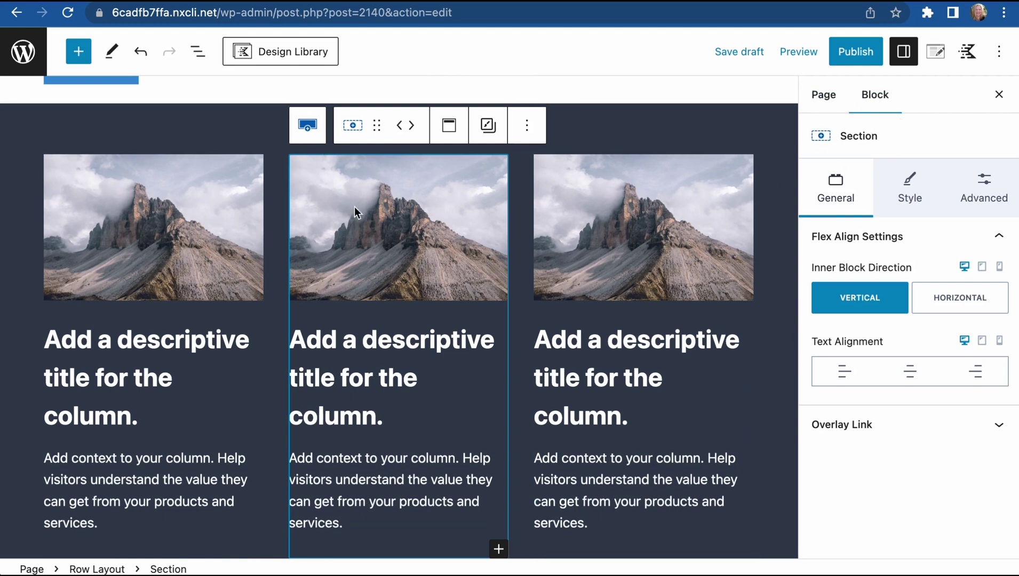
{"action": "left_click", "coordinate": [365, 347]}
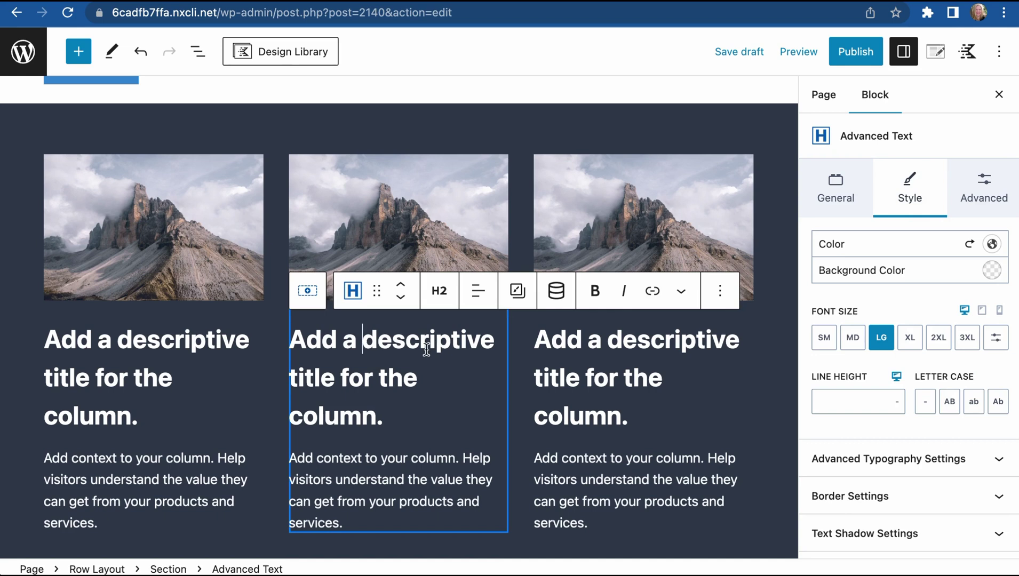
{"action": "left_click", "coordinate": [308, 291]}
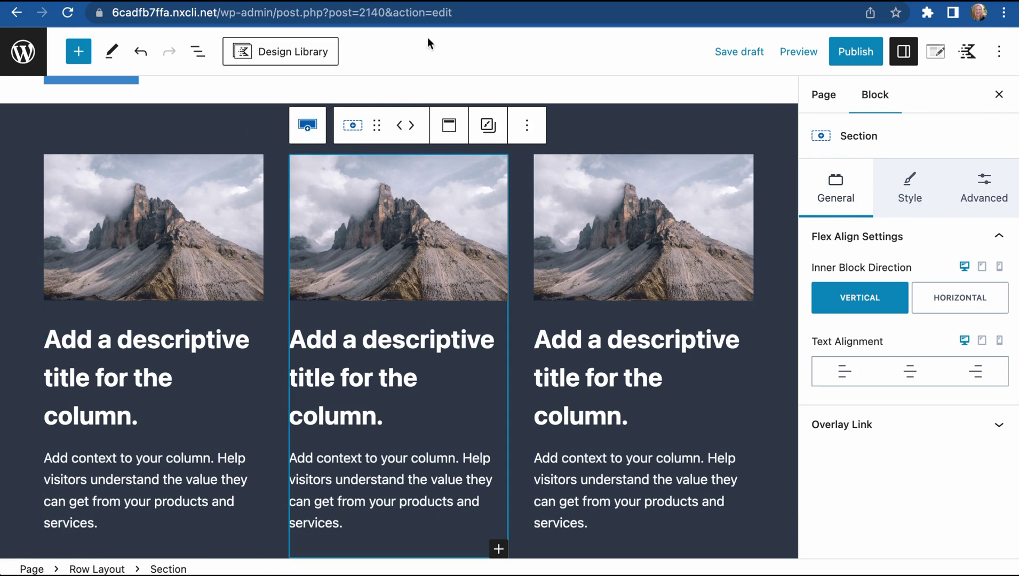
Step: Set the middle column's scroll animation to Fade Up with a 1200 start delay
{"action": "left_click", "coordinate": [985, 187]}
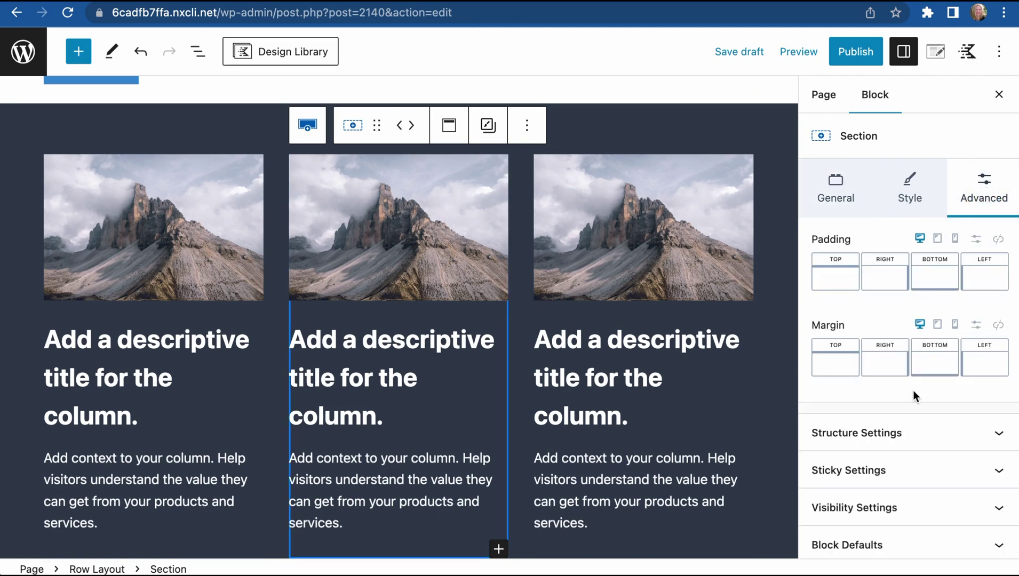
{"action": "scroll", "coordinate": [914, 390], "scroll_direction": "down", "scroll_amount": 5}
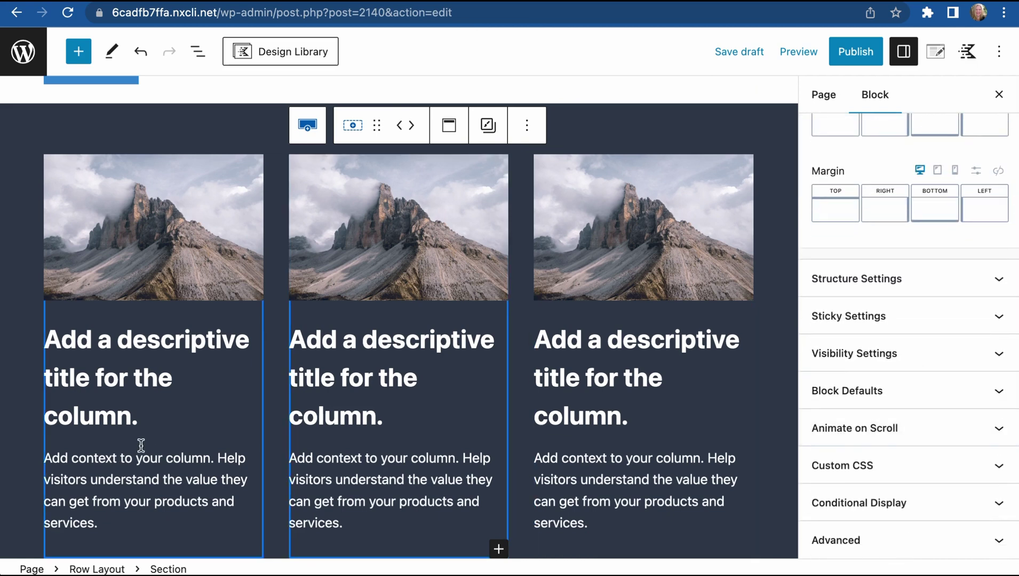
{"action": "left_click", "coordinate": [882, 432]}
{"action": "scroll", "coordinate": [882, 464], "scroll_direction": "down", "scroll_amount": 2}
{"action": "left_click", "coordinate": [883, 415]}
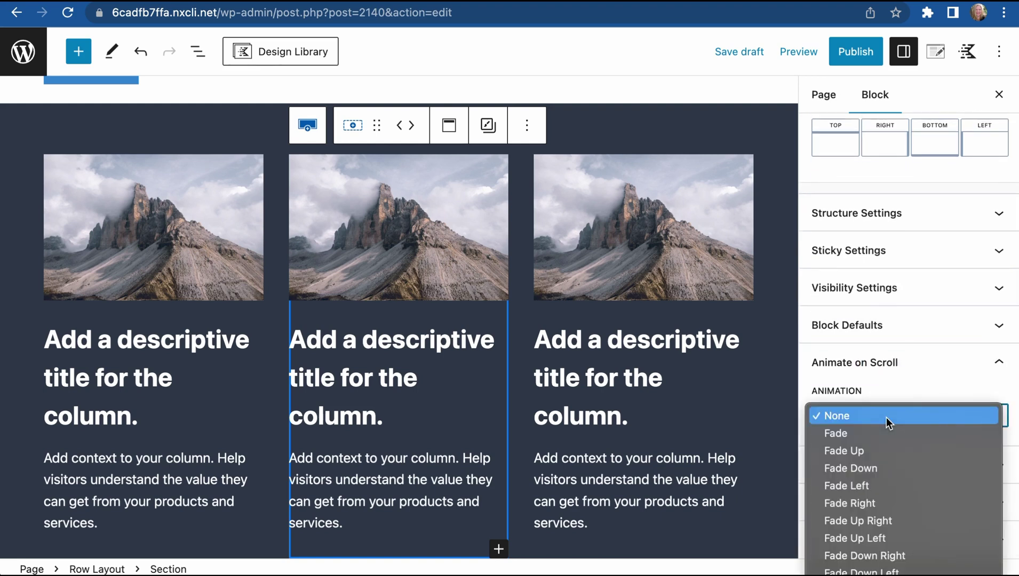
{"action": "left_click", "coordinate": [884, 450]}
{"action": "scroll", "coordinate": [855, 461], "scroll_direction": "down", "scroll_amount": 5}
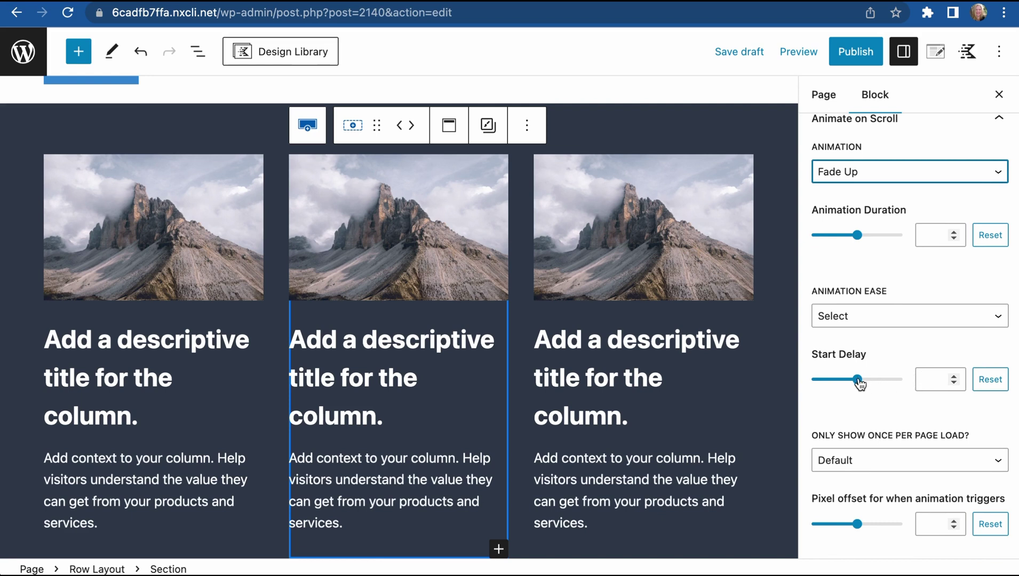
{"action": "left_click_drag", "start_coordinate": [857, 380], "coordinate": [848, 379]}
{"action": "left_click", "coordinate": [584, 262]}
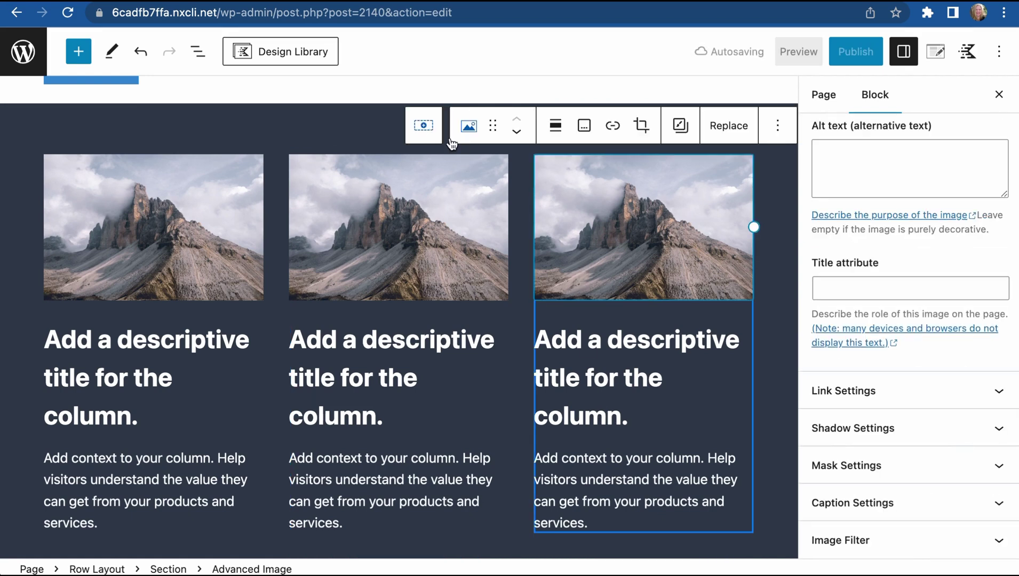
Step: Give the third column's Section a Fade Up animation with a 2000 start delay and preview it
{"action": "left_click", "coordinate": [422, 123]}
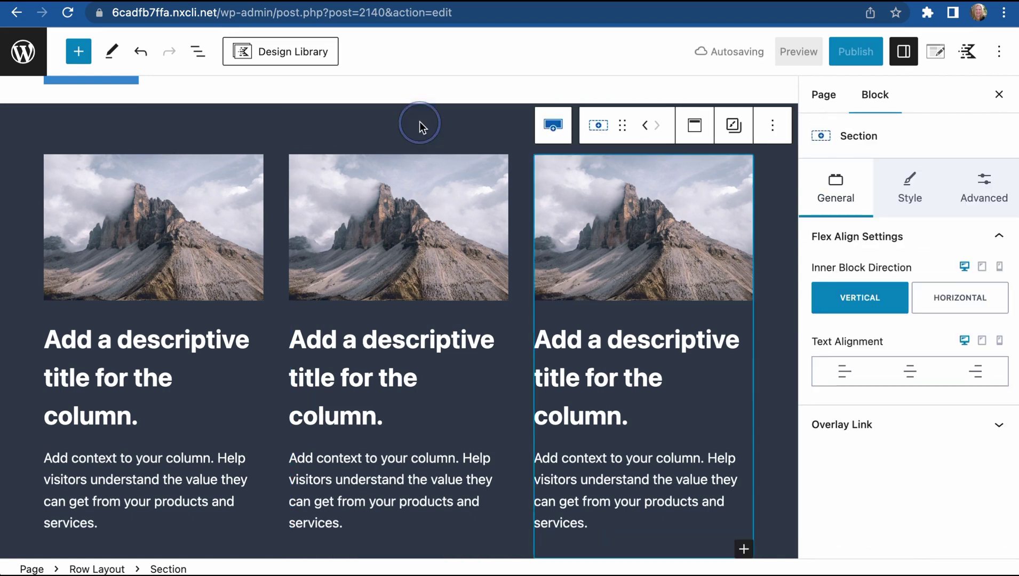
{"action": "left_click", "coordinate": [972, 187]}
{"action": "scroll", "coordinate": [883, 455], "scroll_direction": "down", "scroll_amount": 3}
{"action": "left_click", "coordinate": [894, 428]}
{"action": "left_click", "coordinate": [871, 488]}
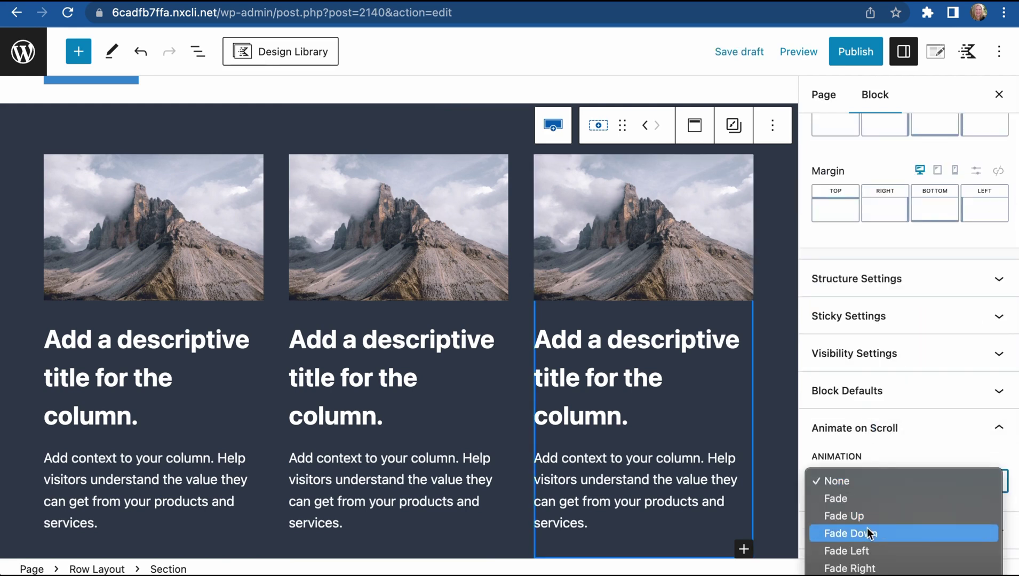
{"action": "scroll", "coordinate": [868, 532], "scroll_direction": "down", "scroll_amount": 3}
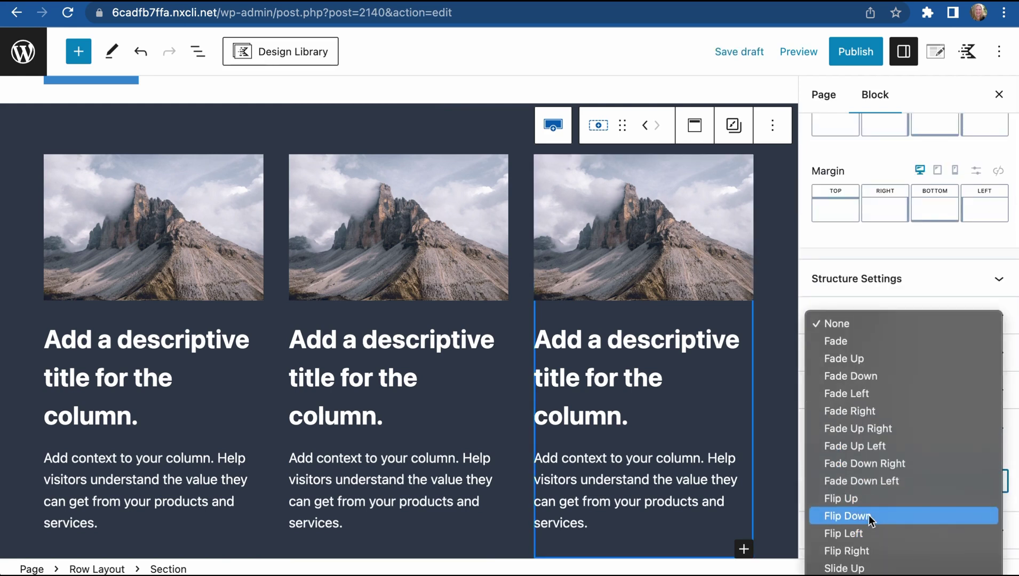
{"action": "left_click", "coordinate": [895, 359]}
{"action": "scroll", "coordinate": [875, 416], "scroll_direction": "down", "scroll_amount": 5}
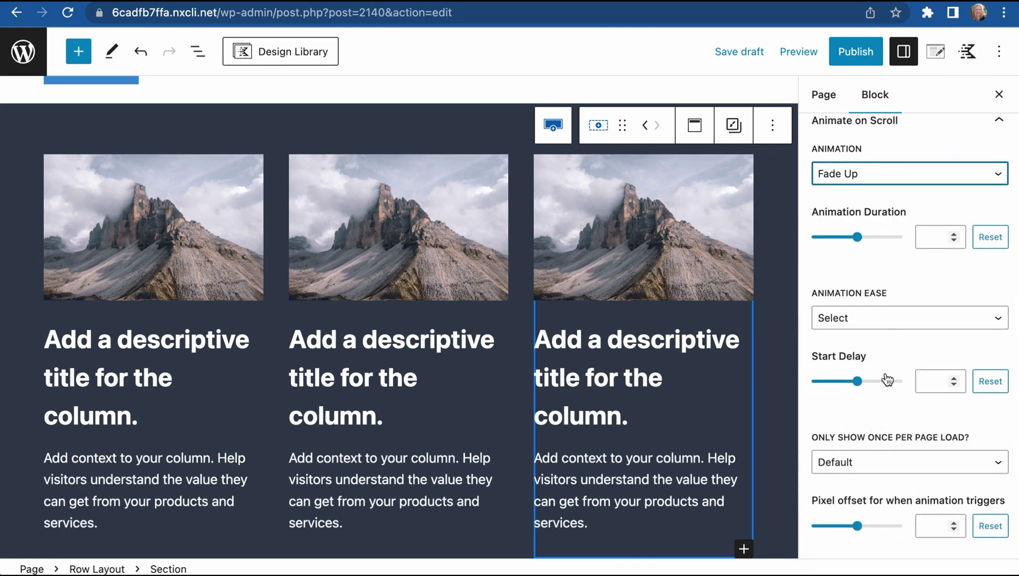
{"action": "scroll", "coordinate": [883, 368], "scroll_direction": "down", "scroll_amount": 3}
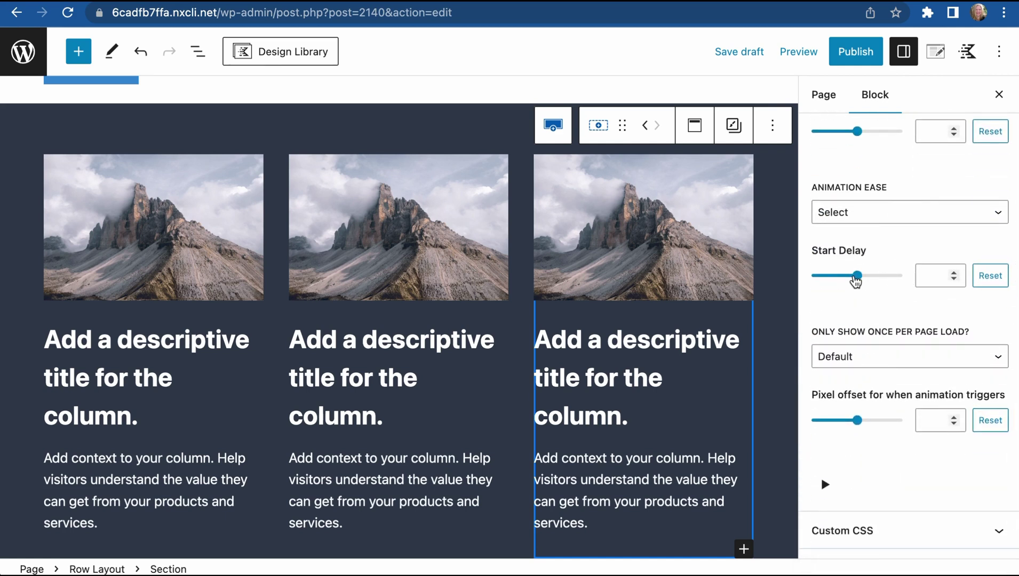
{"action": "mouse_move", "coordinate": [868, 277]}
{"action": "left_mouse_down"}
{"action": "mouse_move", "coordinate": [860, 276]}
{"action": "mouse_move", "coordinate": [871, 276]}
{"action": "left_mouse_up"}
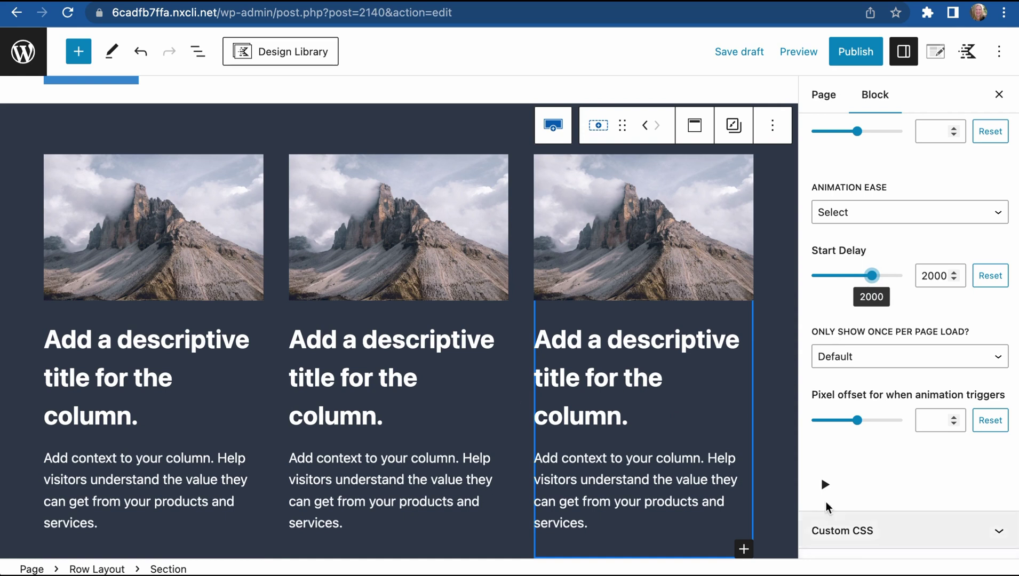
{"action": "left_click", "coordinate": [825, 484]}
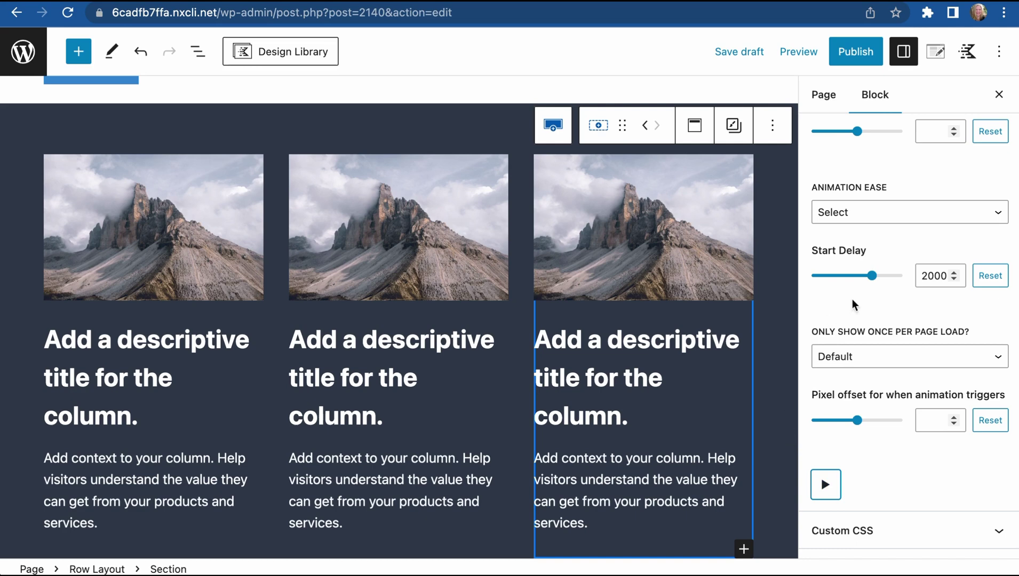
{"action": "scroll", "coordinate": [646, 466], "scroll_direction": "down", "scroll_amount": 10}
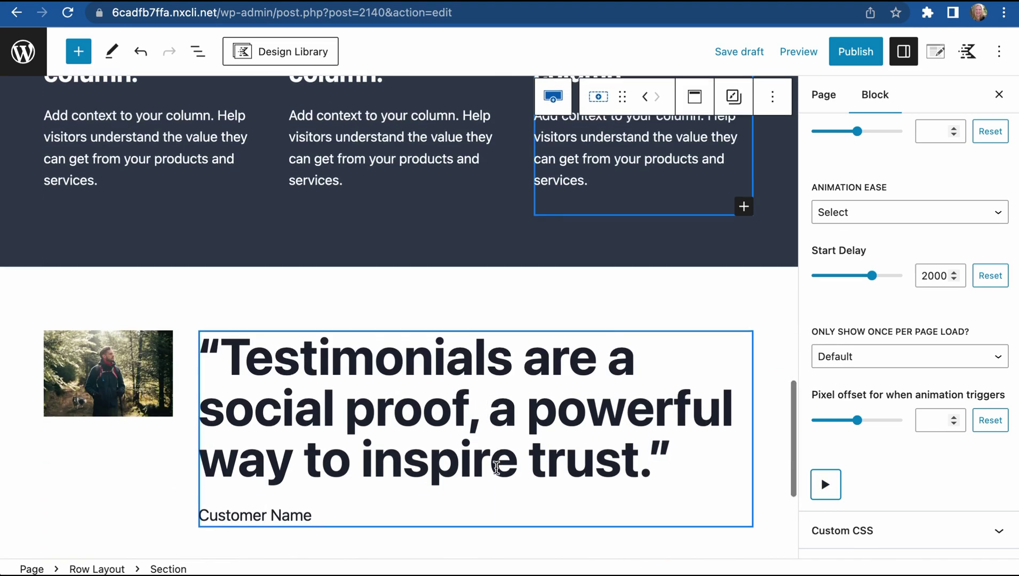
Step: Select the section holding the testimonial and expand its Animate on Scroll settings
{"action": "left_click", "coordinate": [115, 264]}
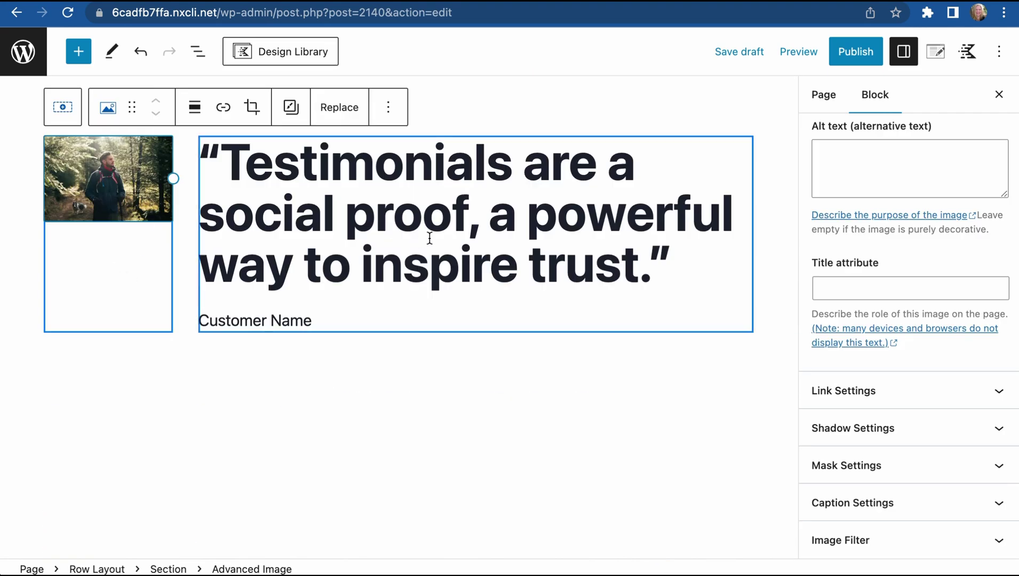
{"action": "left_click", "coordinate": [313, 177]}
{"action": "left_click", "coordinate": [218, 109]}
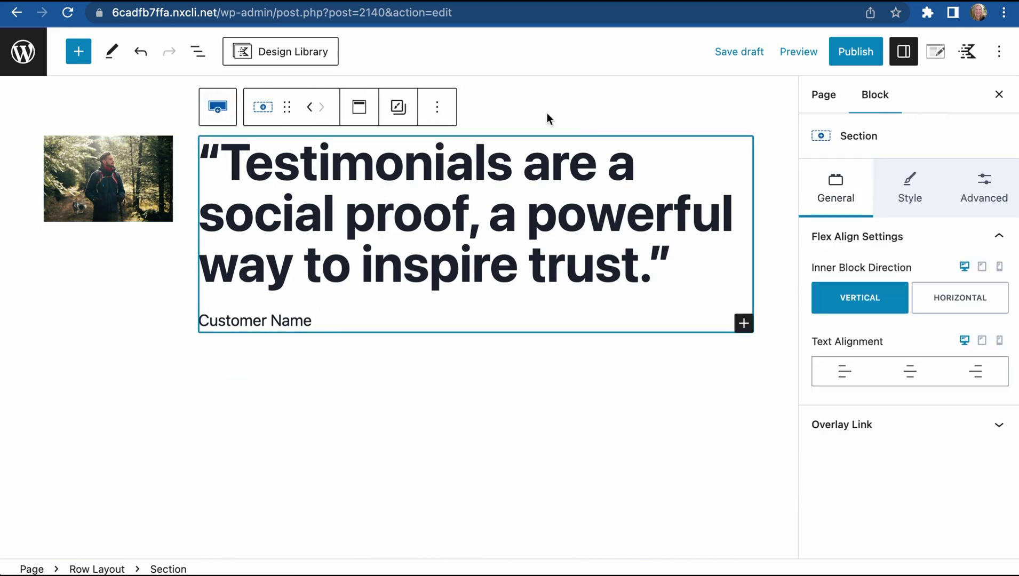
{"action": "mouse_move", "coordinate": [319, 300]}
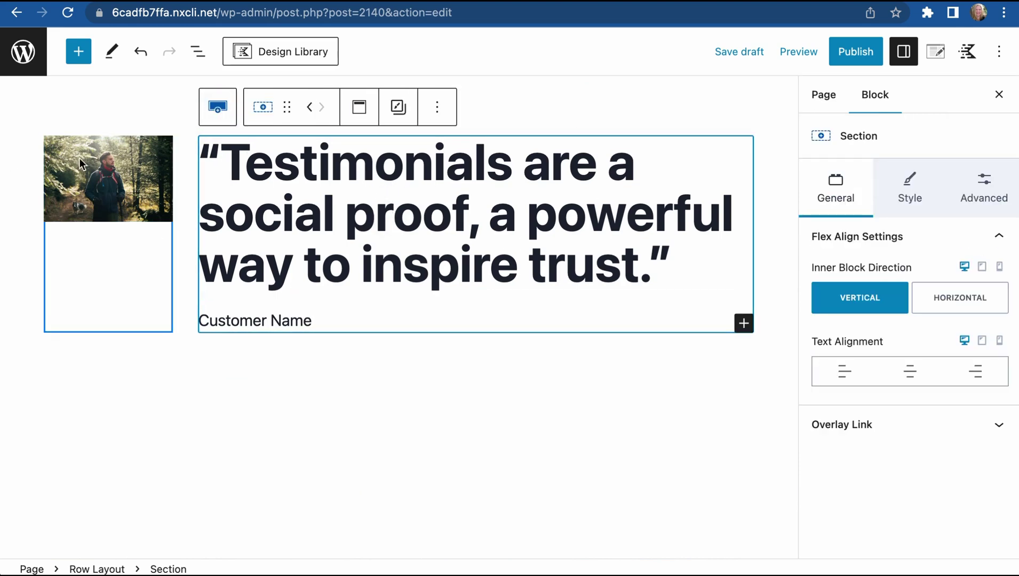
{"action": "left_click", "coordinate": [992, 195]}
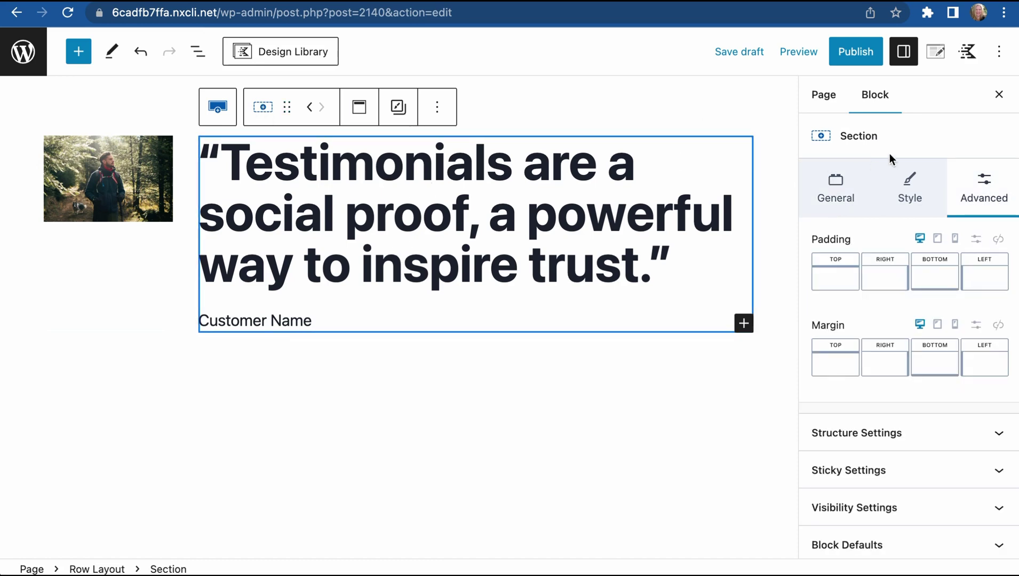
{"action": "scroll", "coordinate": [907, 413], "scroll_direction": "down", "scroll_amount": 1}
{"action": "scroll", "coordinate": [908, 416], "scroll_direction": "down", "scroll_amount": 3}
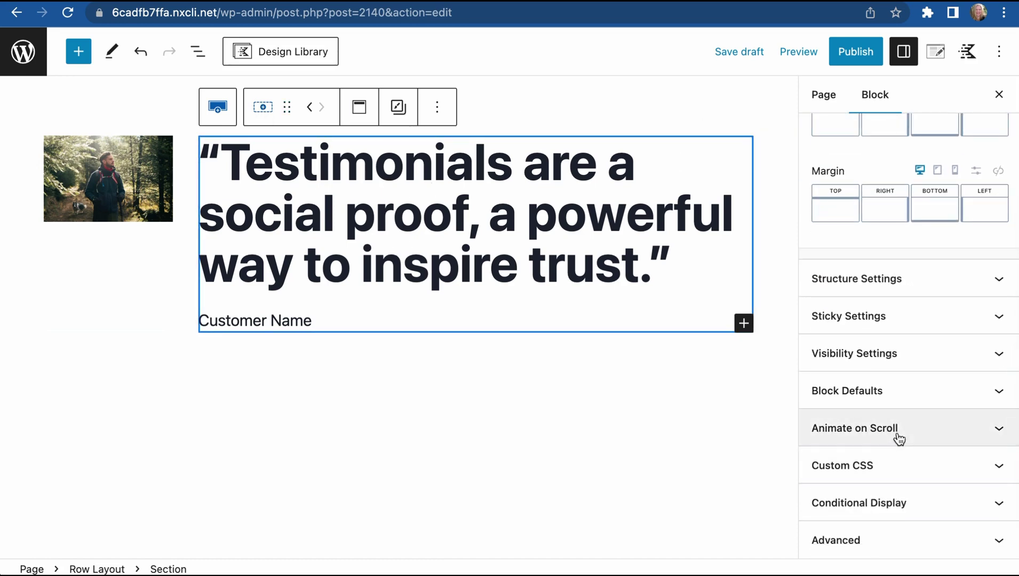
{"action": "left_click", "coordinate": [900, 439]}
Step: Give the testimonial section a Fade Left animation and preview it
{"action": "scroll", "coordinate": [875, 448], "scroll_direction": "down", "scroll_amount": 2}
{"action": "left_click", "coordinate": [909, 419]}
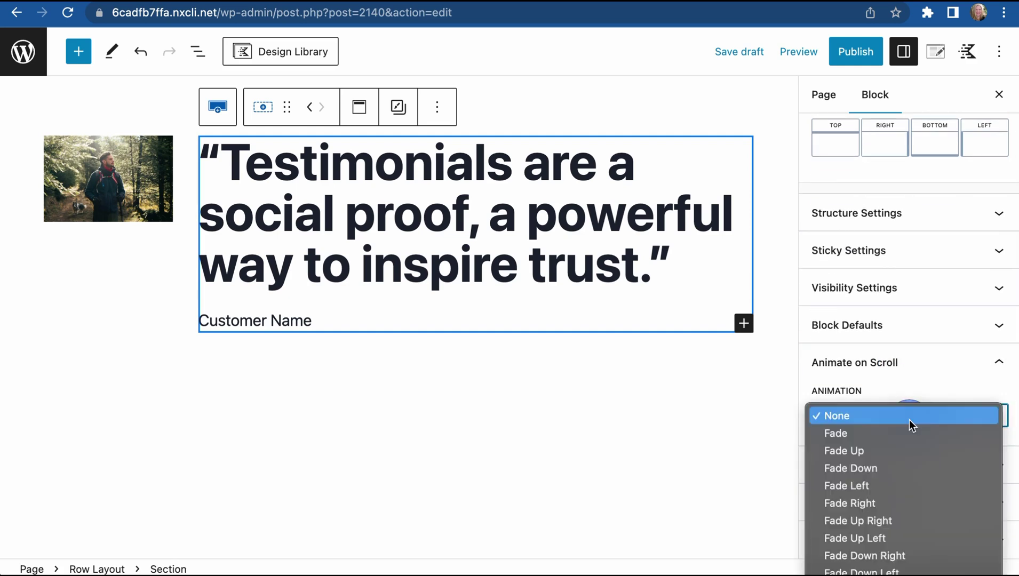
{"action": "scroll", "coordinate": [909, 419], "scroll_direction": "down", "scroll_amount": 2}
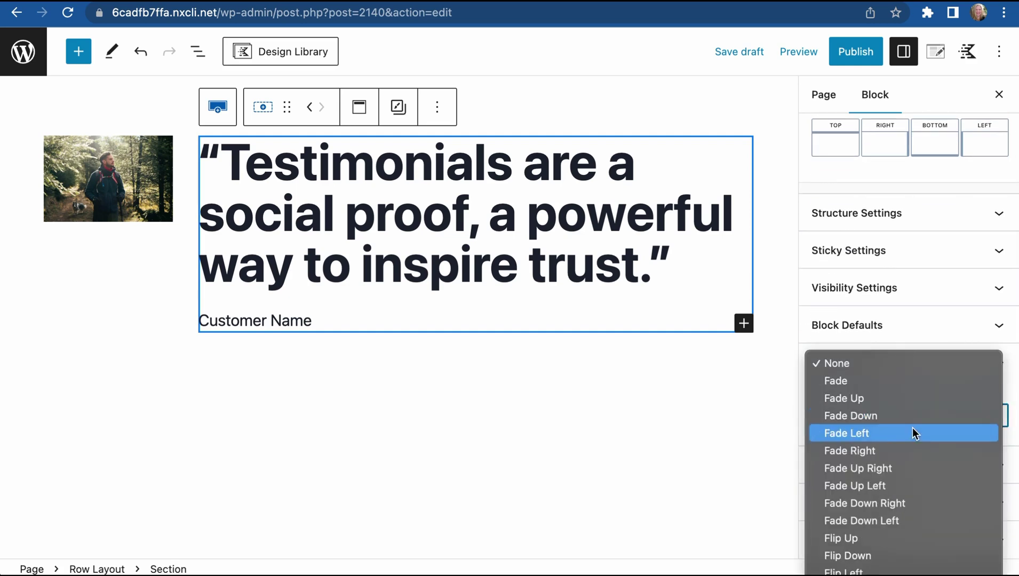
{"action": "left_click", "coordinate": [912, 429]}
{"action": "scroll", "coordinate": [869, 440], "scroll_direction": "down", "scroll_amount": 5}
{"action": "scroll", "coordinate": [853, 464], "scroll_direction": "down", "scroll_amount": 4}
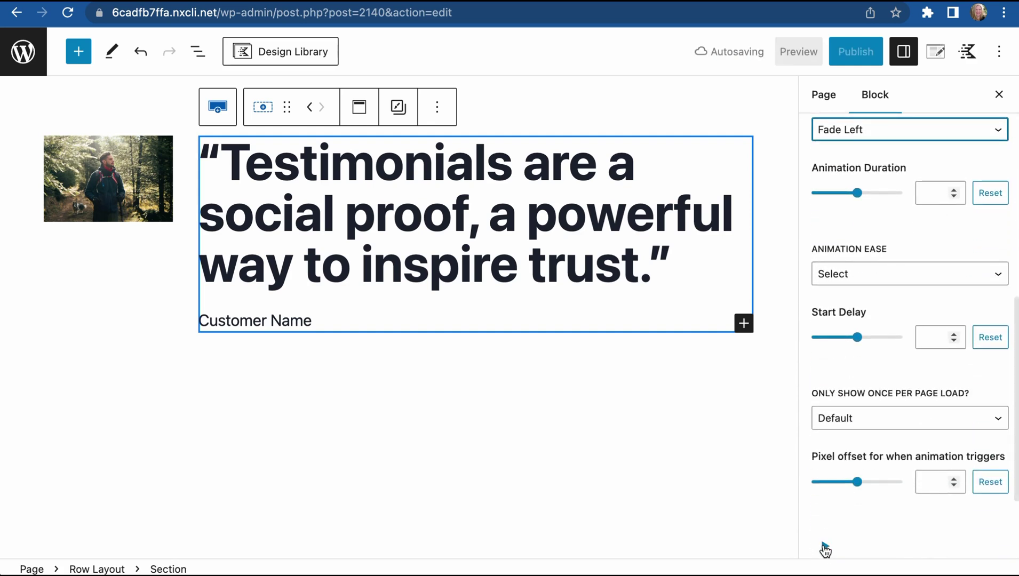
{"action": "left_click", "coordinate": [824, 550]}
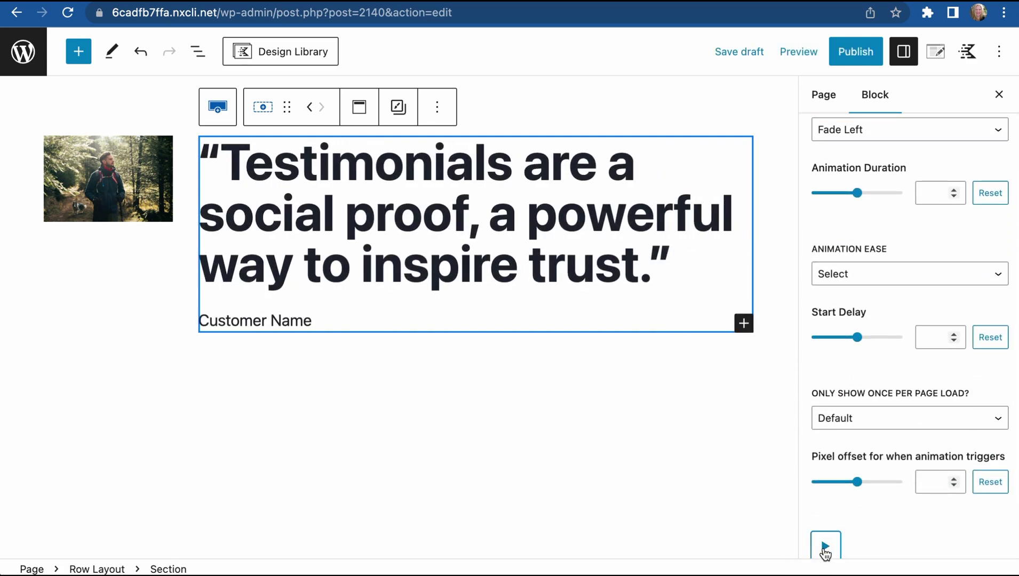
Step: Lengthen the animation duration to 2450 and replay the preview
{"action": "scroll", "coordinate": [885, 376], "scroll_direction": "up", "scroll_amount": 3}
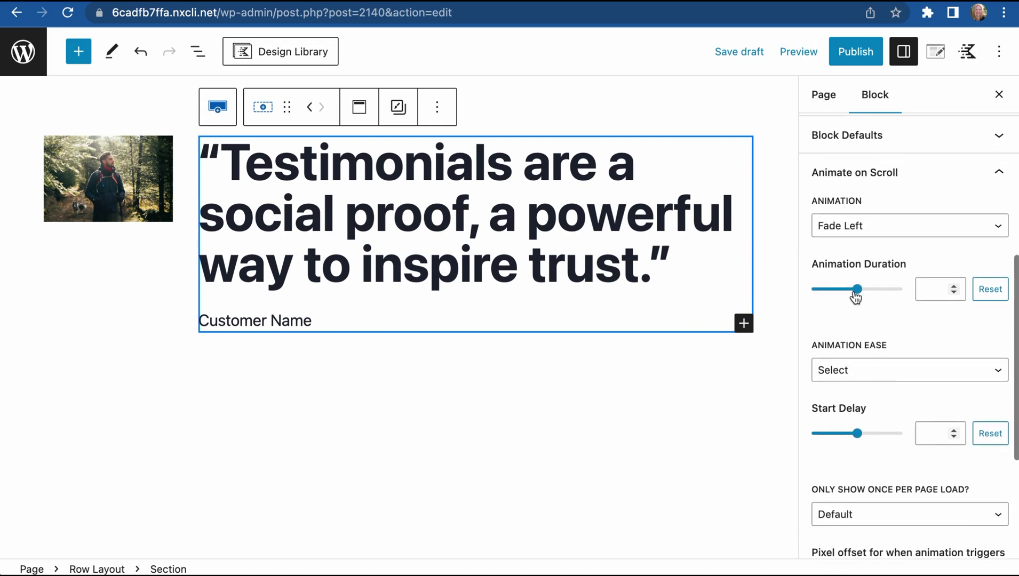
{"action": "left_click_drag", "start_coordinate": [857, 290], "coordinate": [885, 292]}
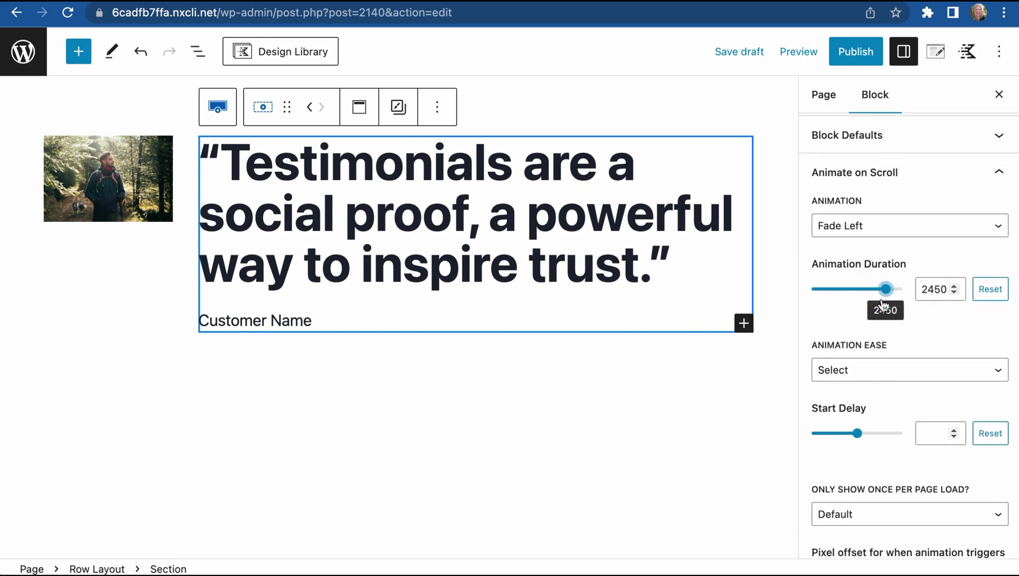
{"action": "scroll", "coordinate": [875, 346], "scroll_direction": "down", "scroll_amount": 5}
{"action": "left_click", "coordinate": [824, 421]}
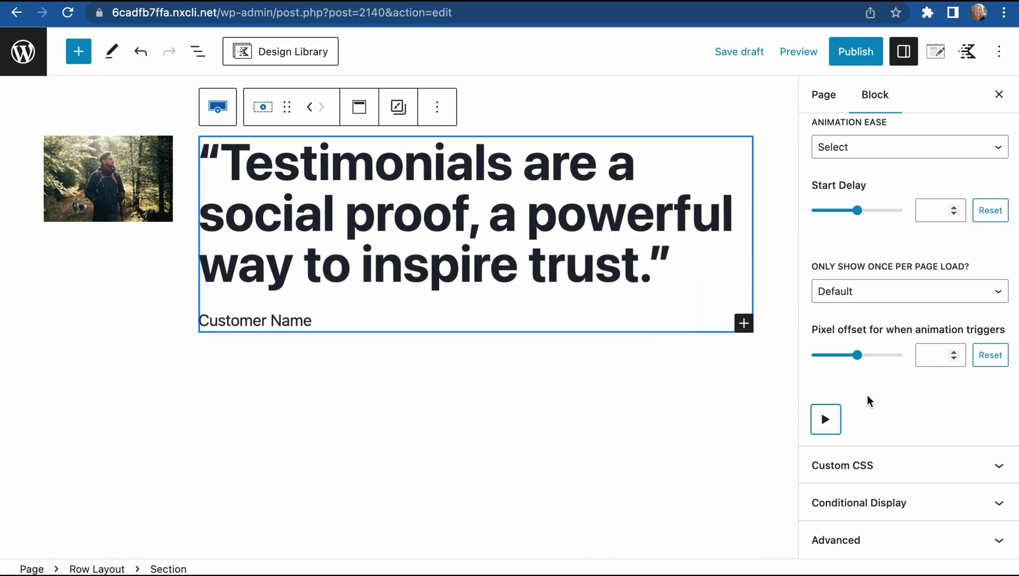
{"action": "scroll", "coordinate": [643, 412], "scroll_direction": "down", "scroll_amount": 5}
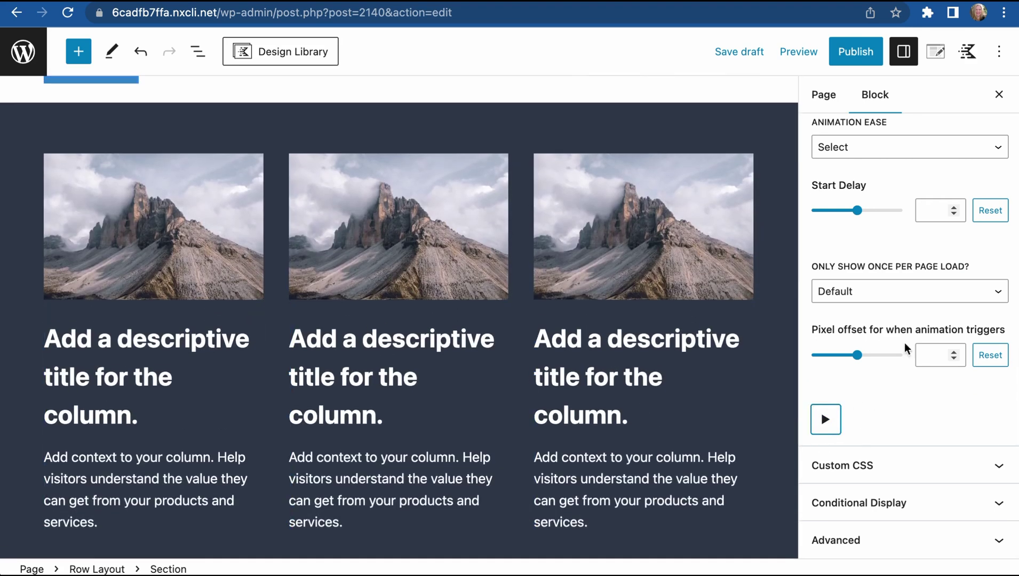
Step: Publish the page, confirming in the pre-publish panel, and open the live page
{"action": "scroll", "coordinate": [566, 318], "scroll_direction": "up", "scroll_amount": 5}
{"action": "scroll", "coordinate": [567, 318], "scroll_direction": "up", "scroll_amount": 2}
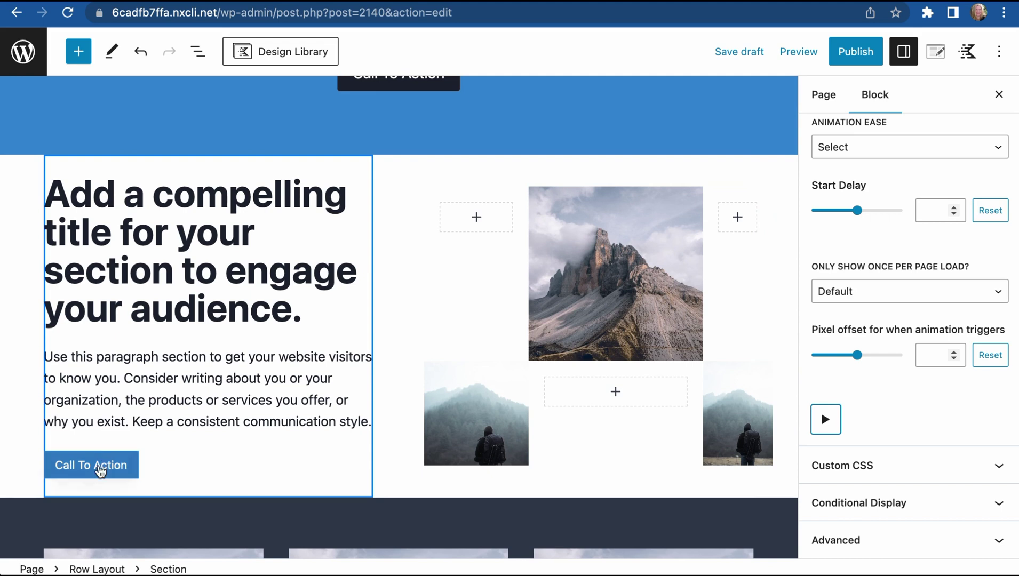
{"action": "scroll", "coordinate": [254, 319], "scroll_direction": "up", "scroll_amount": 5}
{"action": "left_click", "coordinate": [860, 53]}
{"action": "left_click", "coordinate": [860, 53]}
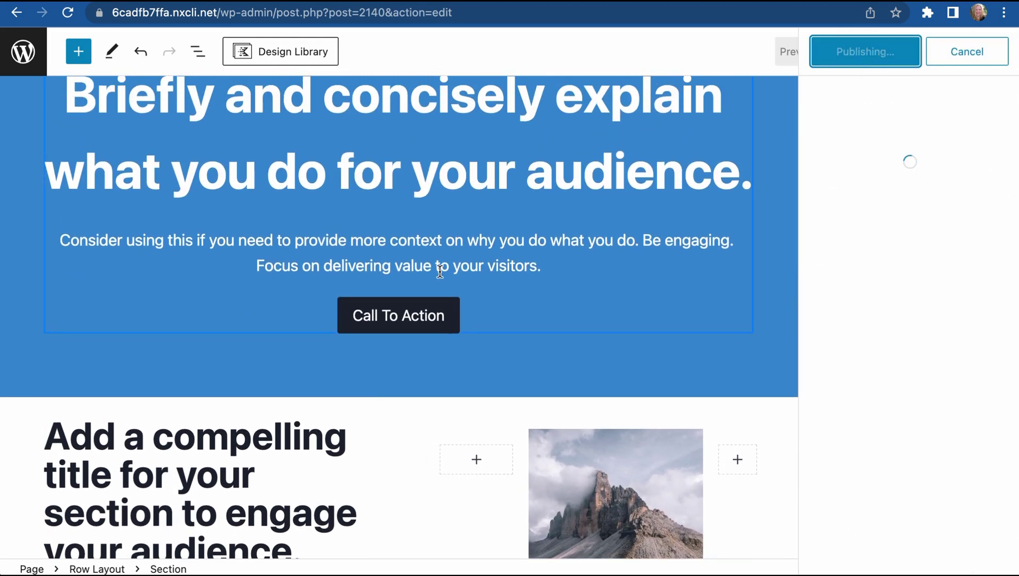
{"action": "left_click", "coordinate": [160, 530]}
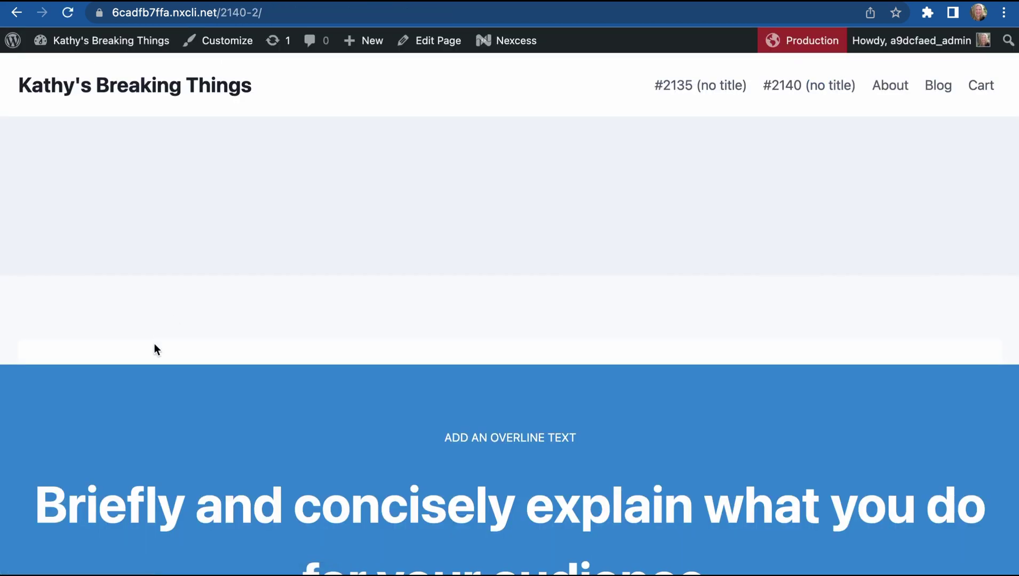
Step: Scroll up and down the live page to watch the hero, images, columns and testimonial animate
{"action": "scroll", "coordinate": [299, 283], "scroll_direction": "down", "scroll_amount": 6}
{"action": "scroll", "coordinate": [299, 279], "scroll_direction": "down", "scroll_amount": 6}
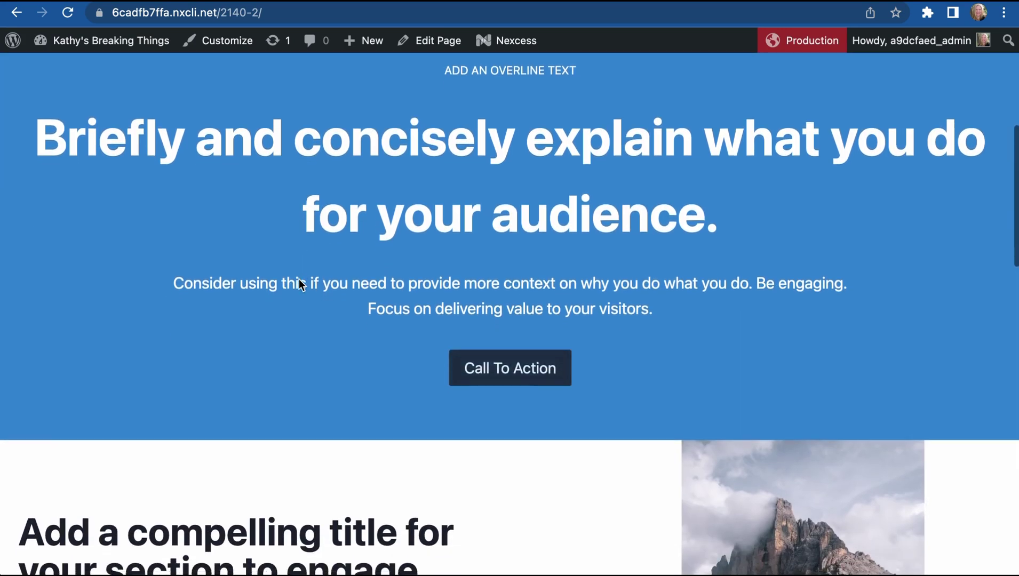
{"action": "scroll", "coordinate": [299, 279], "scroll_direction": "down", "scroll_amount": 5}
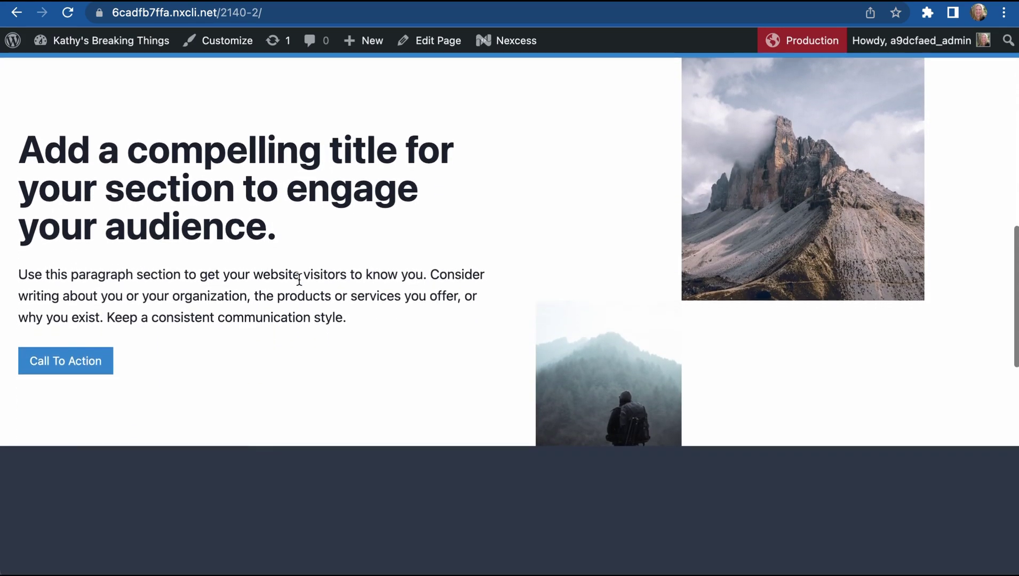
{"action": "scroll", "coordinate": [299, 285], "scroll_direction": "down", "scroll_amount": 3}
{"action": "scroll", "coordinate": [299, 286], "scroll_direction": "up", "scroll_amount": 8}
{"action": "scroll", "coordinate": [299, 285], "scroll_direction": "up", "scroll_amount": 2}
{"action": "scroll", "coordinate": [299, 286], "scroll_direction": "down", "scroll_amount": 10}
{"action": "scroll", "coordinate": [299, 284], "scroll_direction": "down", "scroll_amount": 1}
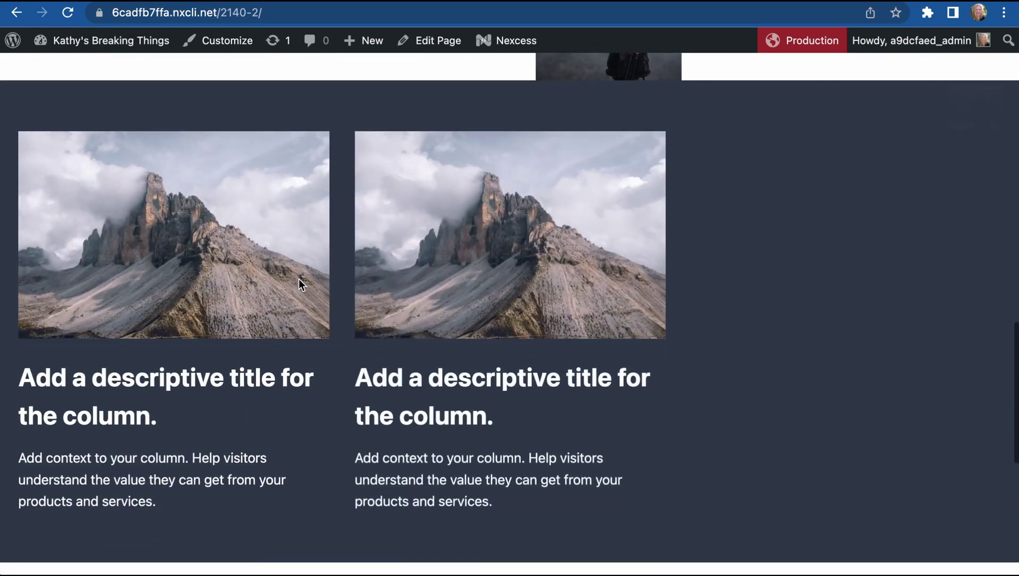
{"action": "scroll", "coordinate": [299, 278], "scroll_direction": "down", "scroll_amount": 5}
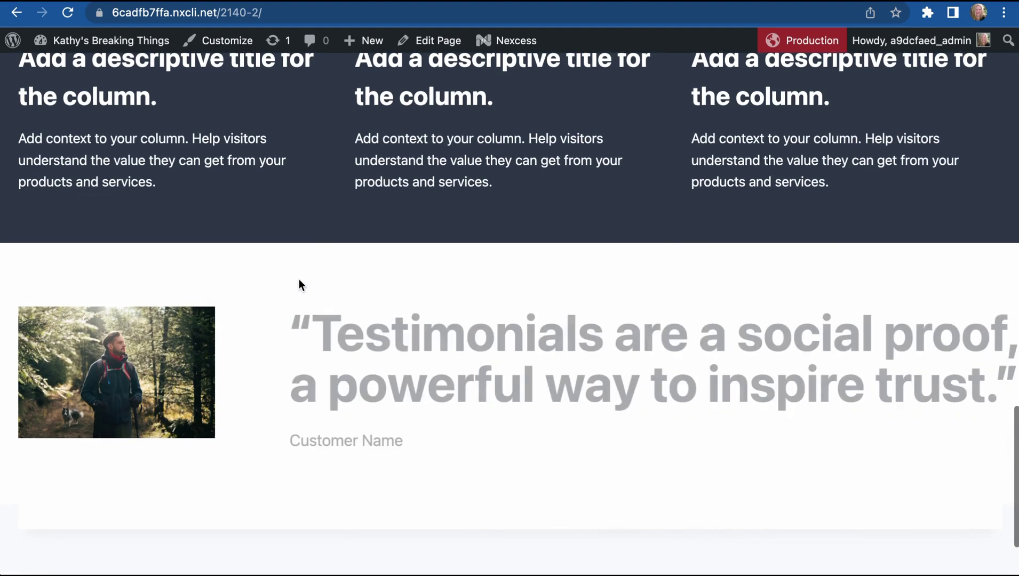
{"action": "scroll", "coordinate": [299, 279], "scroll_direction": "up", "scroll_amount": 7}
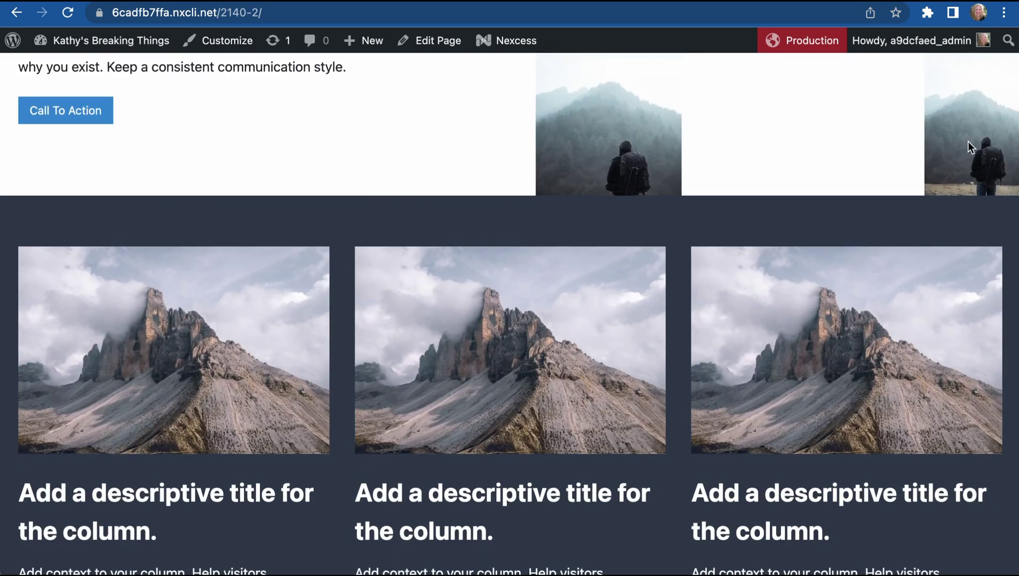
{"action": "scroll", "coordinate": [651, 263], "scroll_direction": "up", "scroll_amount": 3}
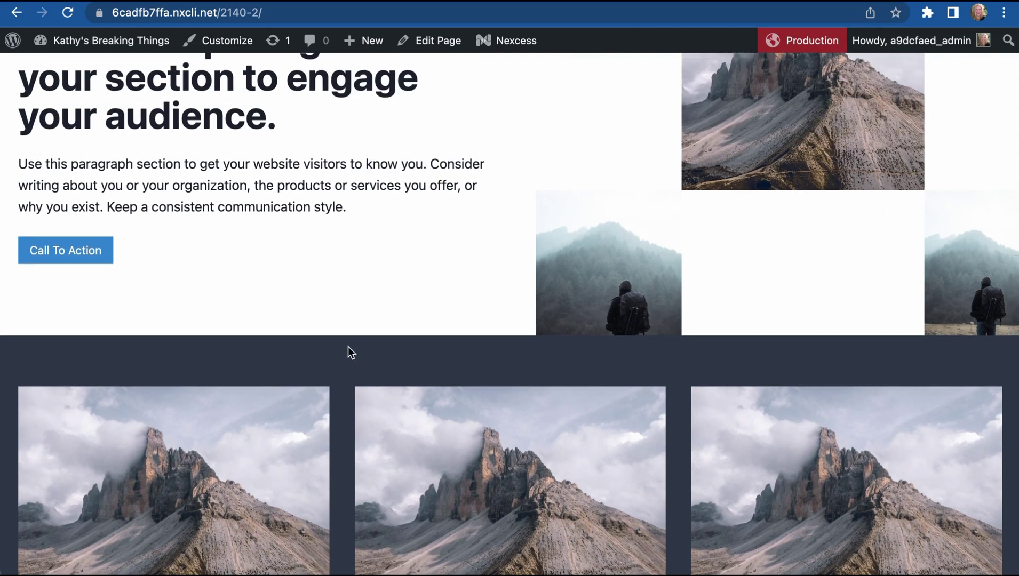
{"action": "scroll", "coordinate": [348, 346], "scroll_direction": "down", "scroll_amount": 3}
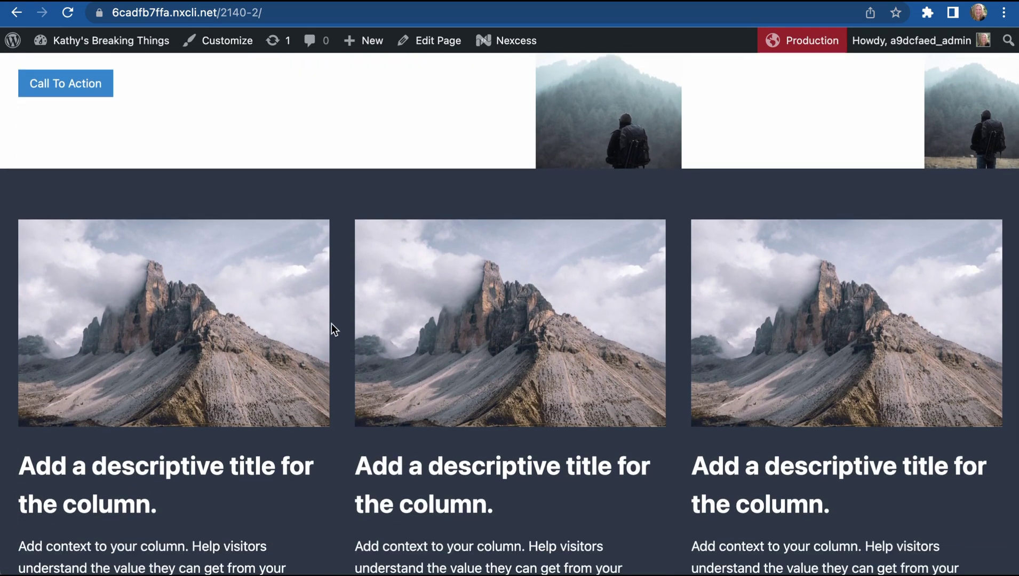
{"action": "scroll", "coordinate": [340, 328], "scroll_direction": "down", "scroll_amount": 2}
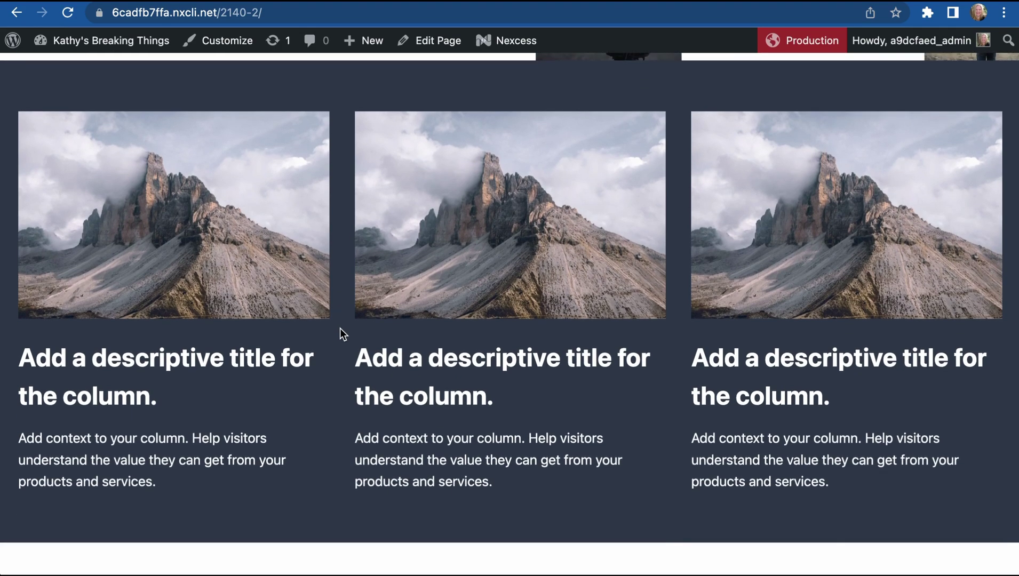
{"action": "scroll", "coordinate": [340, 328], "scroll_direction": "up", "scroll_amount": 7}
{"action": "scroll", "coordinate": [340, 329], "scroll_direction": "up", "scroll_amount": 2}
{"action": "scroll", "coordinate": [340, 328], "scroll_direction": "down", "scroll_amount": 8}
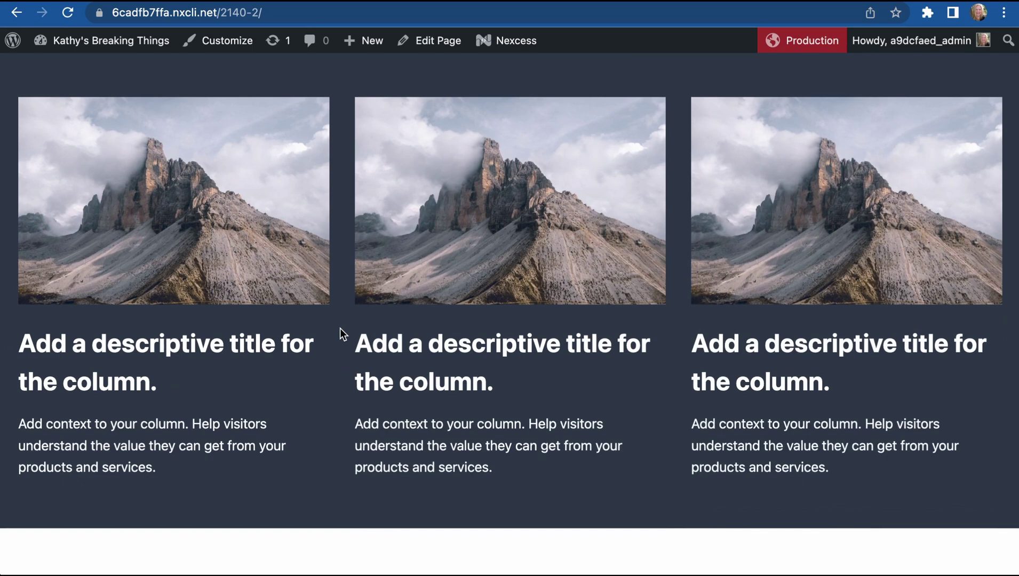
{"action": "scroll", "coordinate": [340, 328], "scroll_direction": "up", "scroll_amount": 7}
{"action": "scroll", "coordinate": [340, 329], "scroll_direction": "up", "scroll_amount": 1}
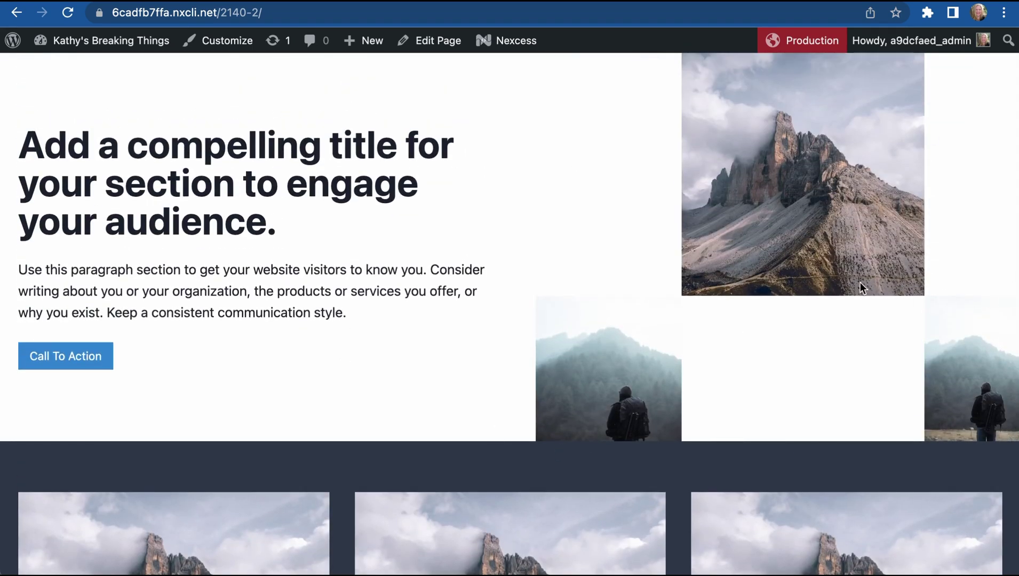
{"action": "scroll", "coordinate": [460, 257], "scroll_direction": "up", "scroll_amount": 5}
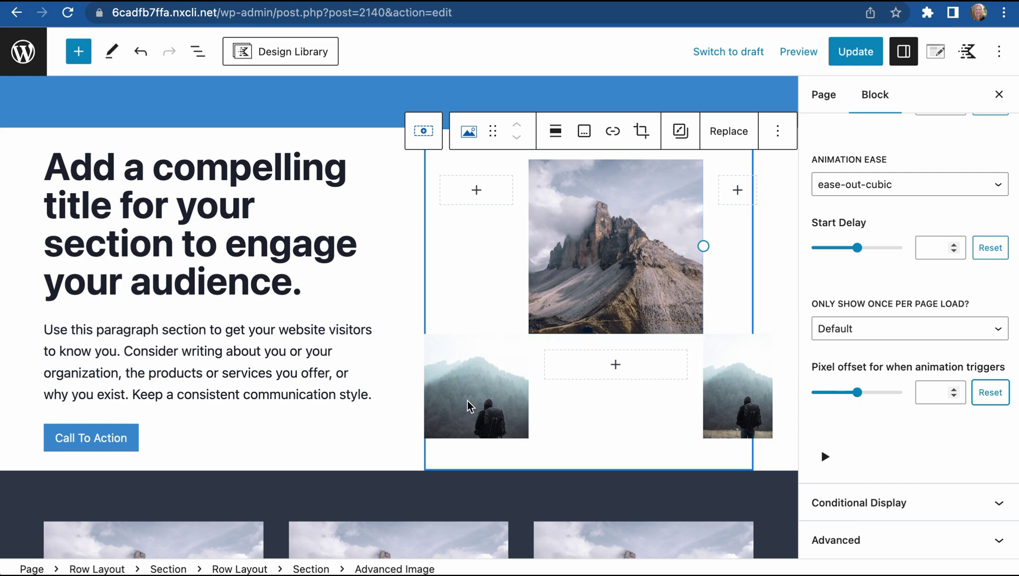
Step: Scroll back to the testimonial in the editor and replay its Fade Left animation preview
{"action": "scroll", "coordinate": [468, 406], "scroll_direction": "down", "scroll_amount": 5}
{"action": "scroll", "coordinate": [273, 423], "scroll_direction": "up", "scroll_amount": 4}
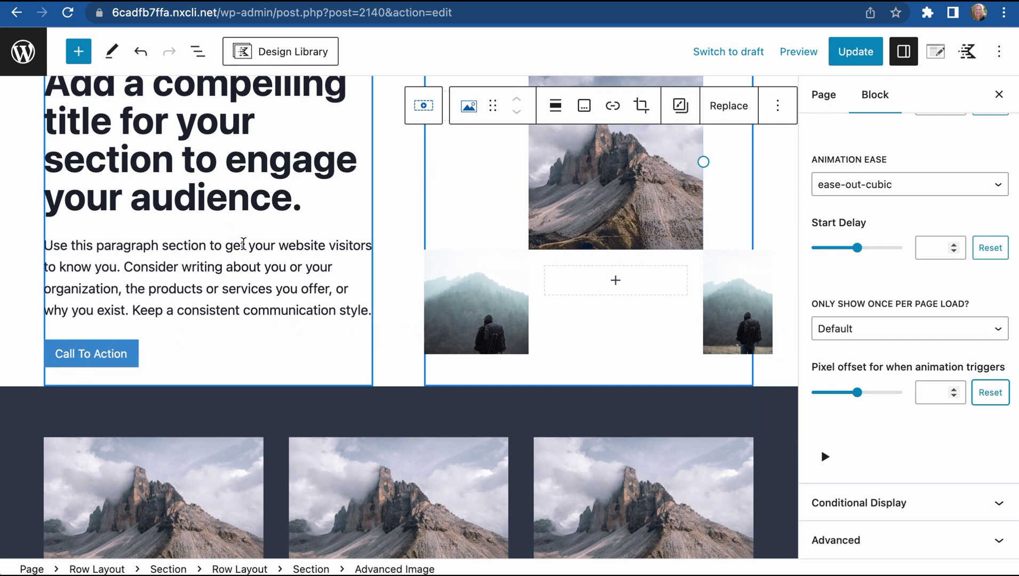
{"action": "scroll", "coordinate": [242, 244], "scroll_direction": "down", "scroll_amount": 5}
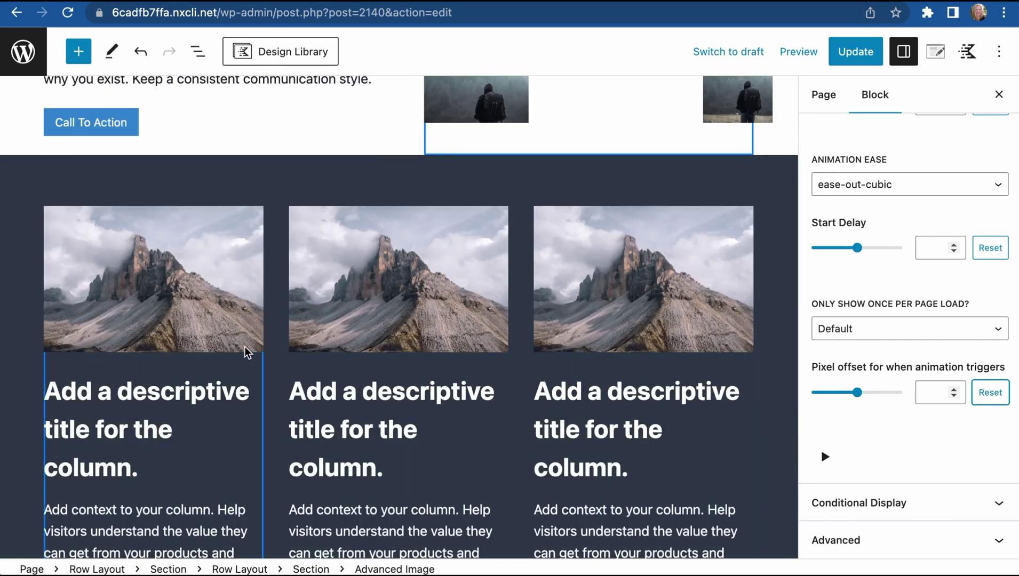
{"action": "scroll", "coordinate": [417, 451], "scroll_direction": "down", "scroll_amount": 3}
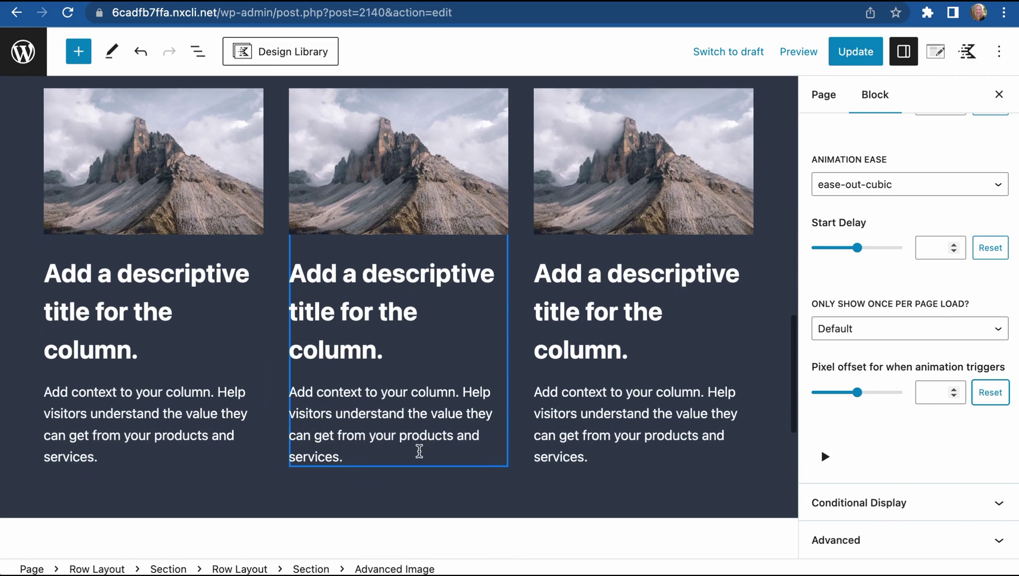
{"action": "scroll", "coordinate": [420, 450], "scroll_direction": "down", "scroll_amount": 8}
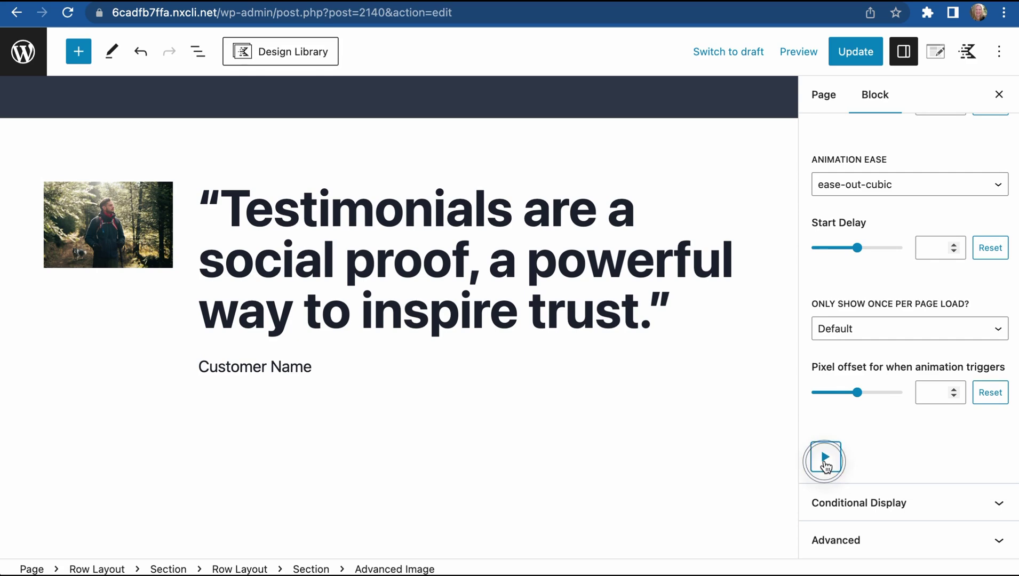
{"action": "left_click", "coordinate": [825, 458]}
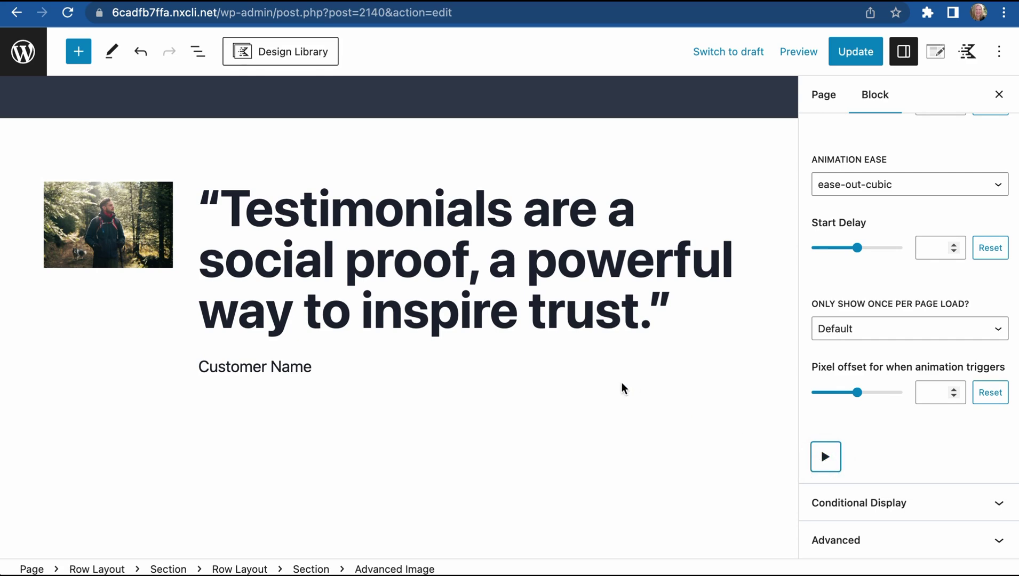